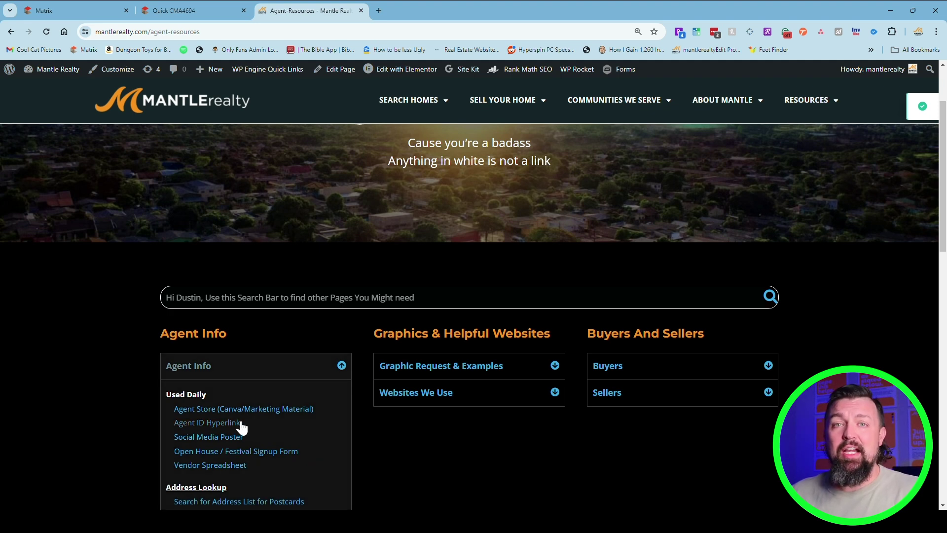
Open the Agent ID Hyperlink resource from the Agent Info section
left_click(213, 425)
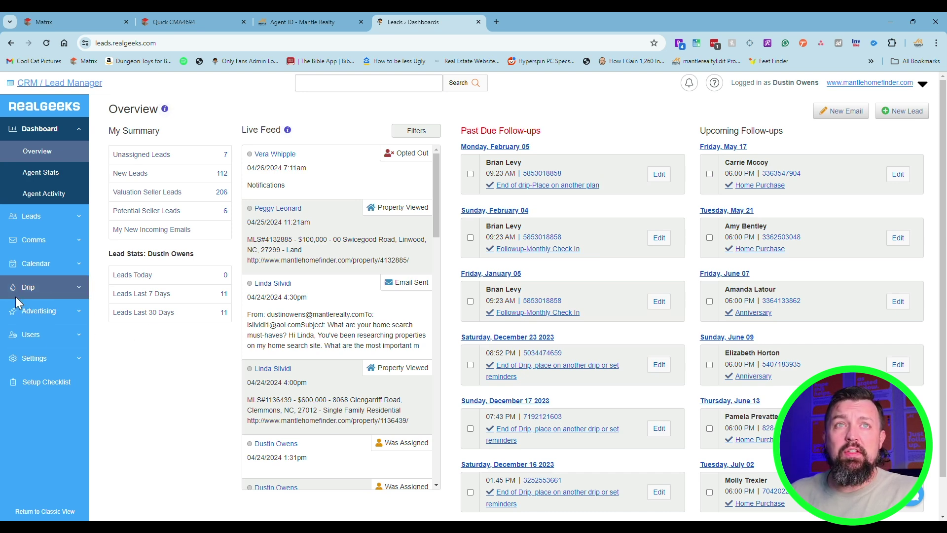
In the CRM Users List, open the agent's Edit Agent page and select the ID in its address
left_click(39, 344)
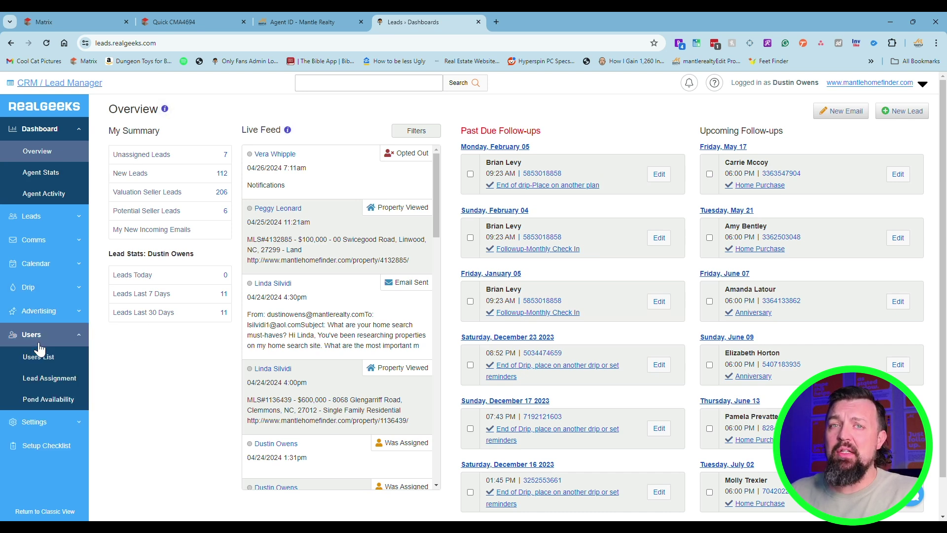
left_click(41, 359)
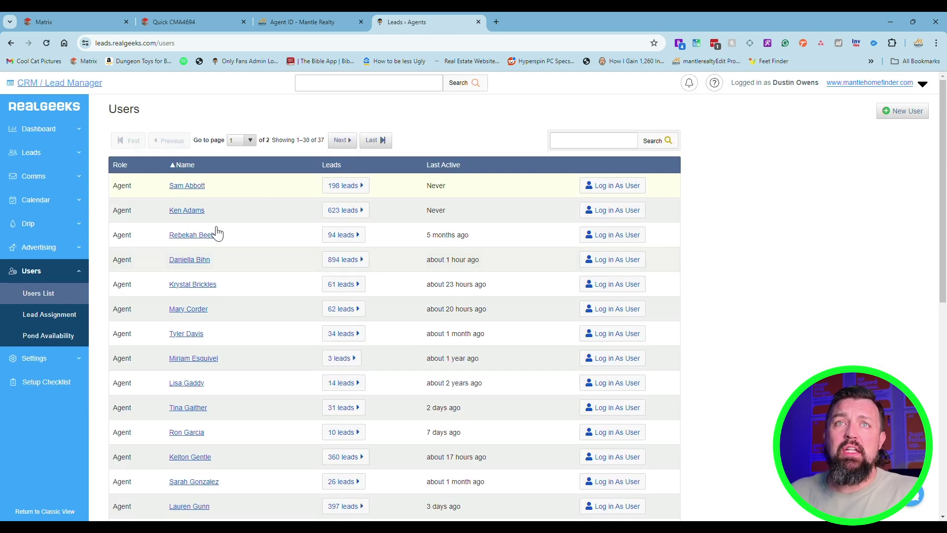
scroll(217, 409, "down", 7)
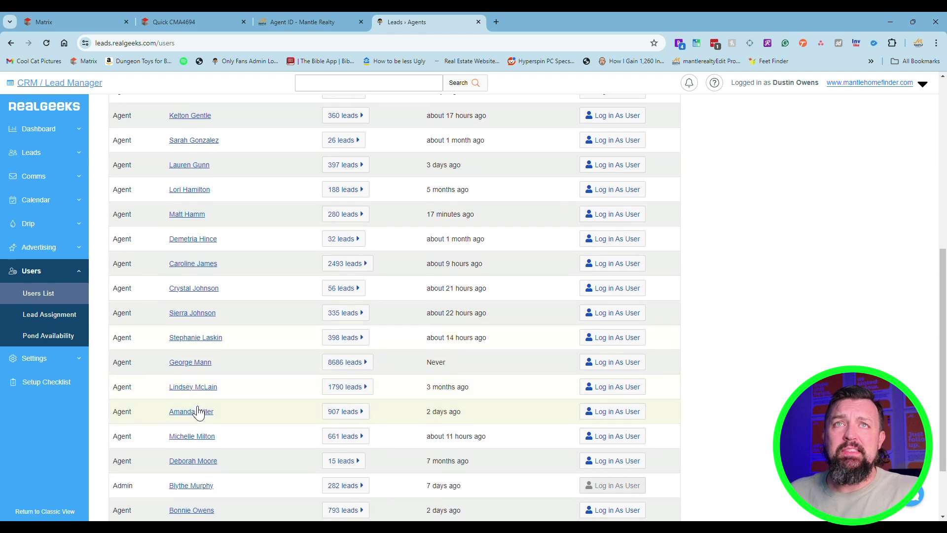
scroll(198, 412, "up", 2)
scroll(215, 416, "down", 4)
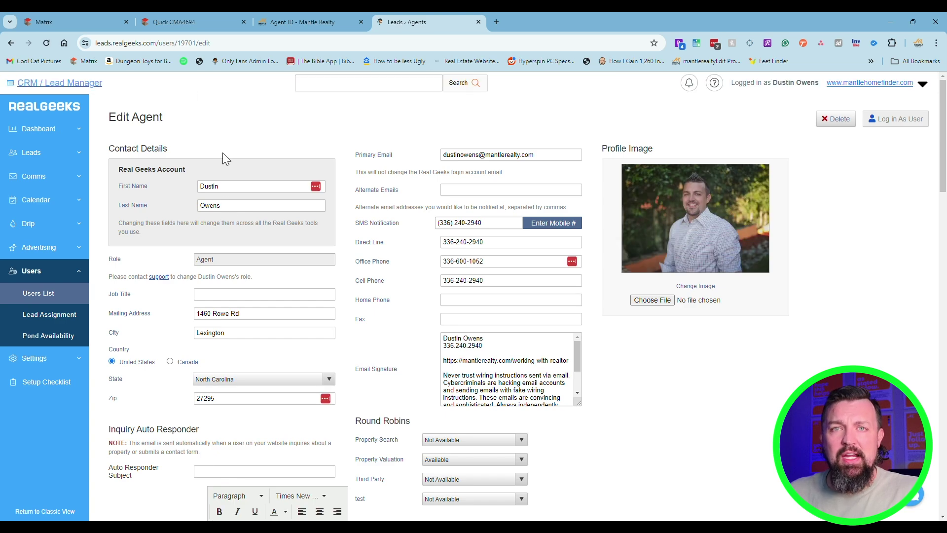
left_click(194, 43)
double_click(213, 43)
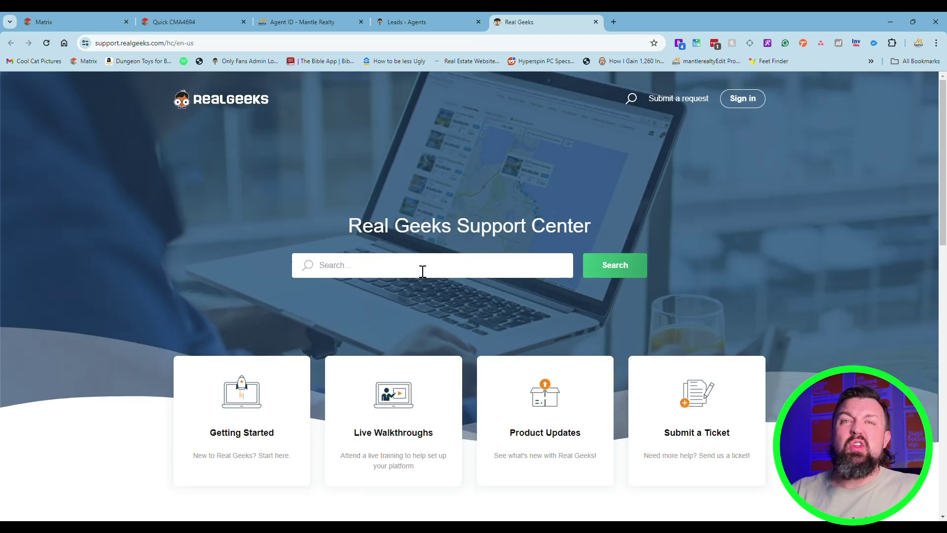
Search the Support Center for 'agent id' and open 'Assign Leads to Specific Agents'
type("agent id")
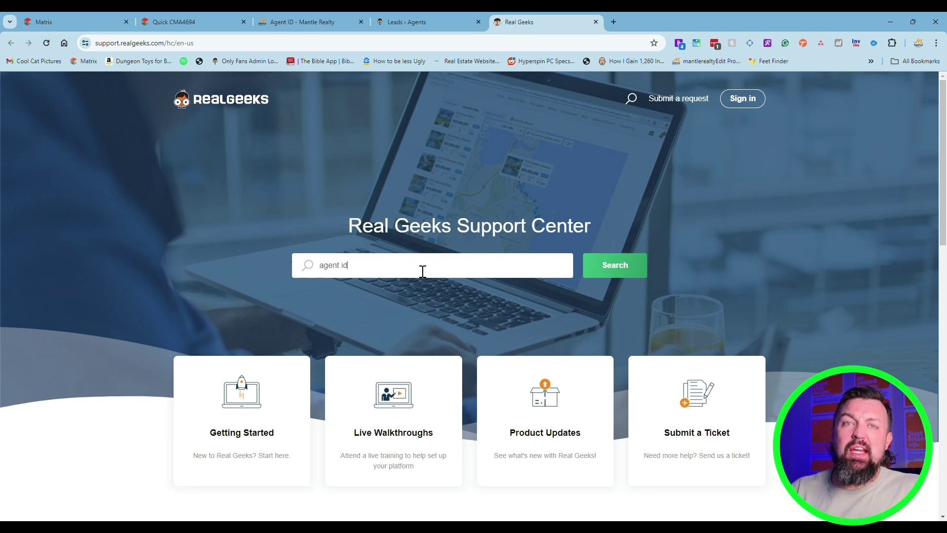
key("Return")
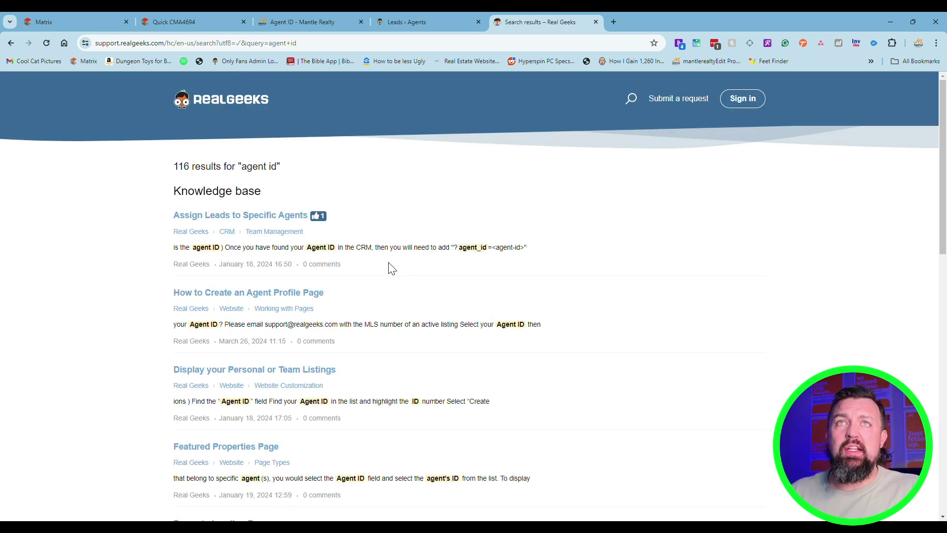
left_click(262, 219)
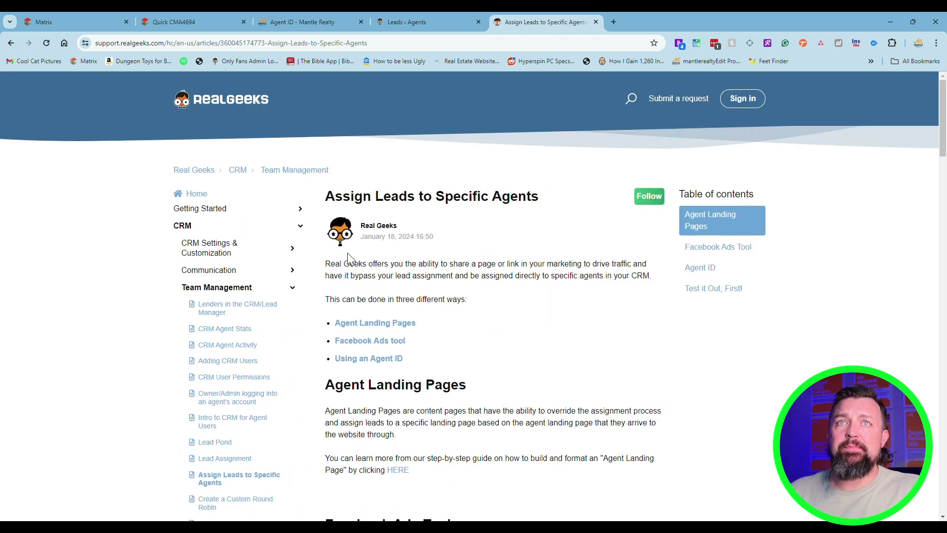
Scroll to the Agent ID examples and select the Share your Homepage example link
scroll(396, 318, "down", 7)
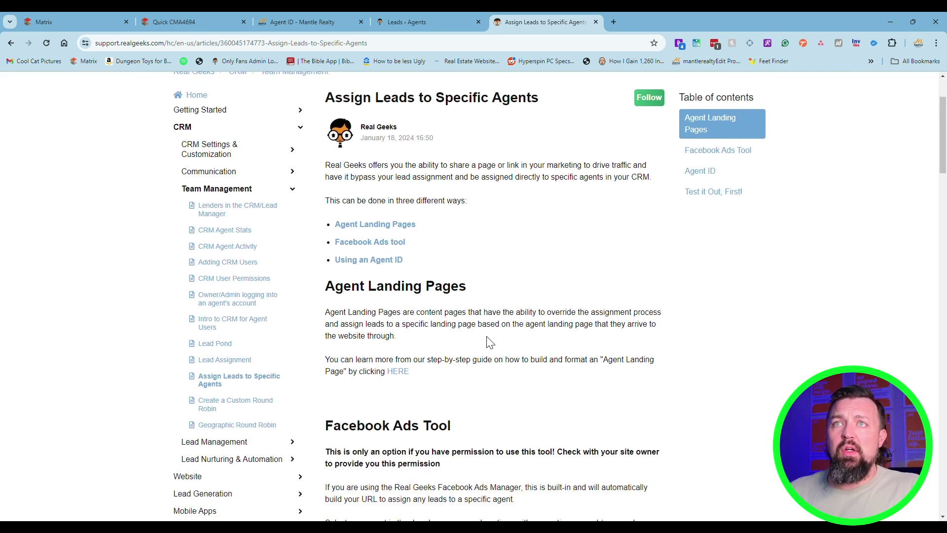
scroll(468, 356, "down", 4)
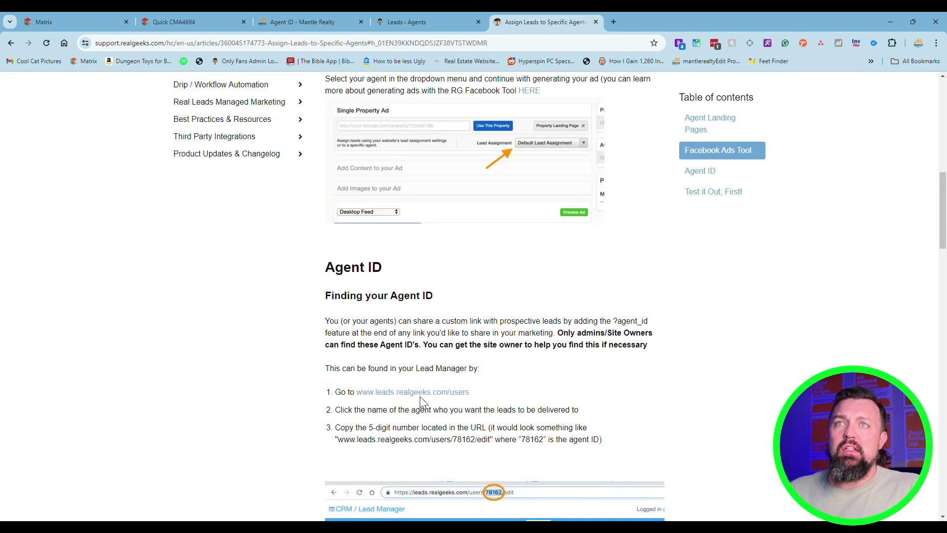
scroll(476, 316, "down", 2)
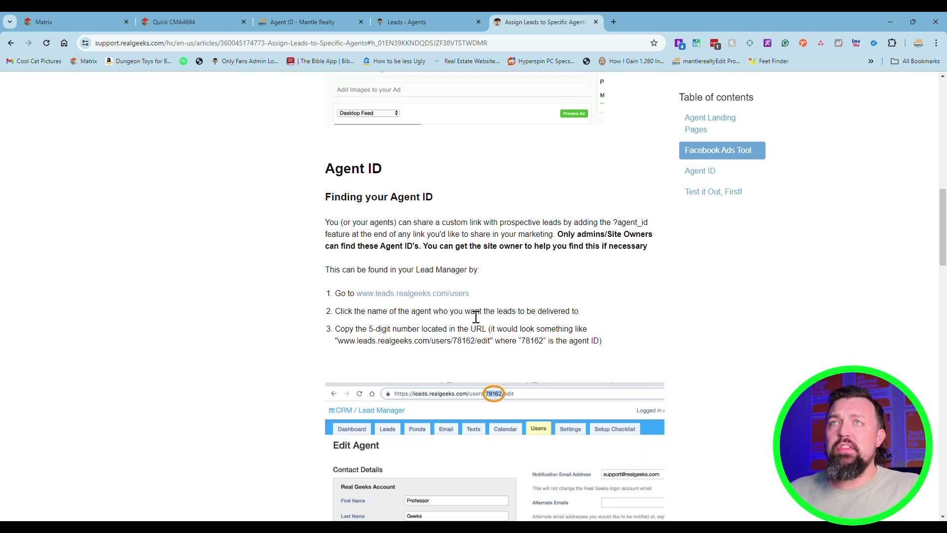
double_click(468, 341)
scroll(535, 340, "down", 2)
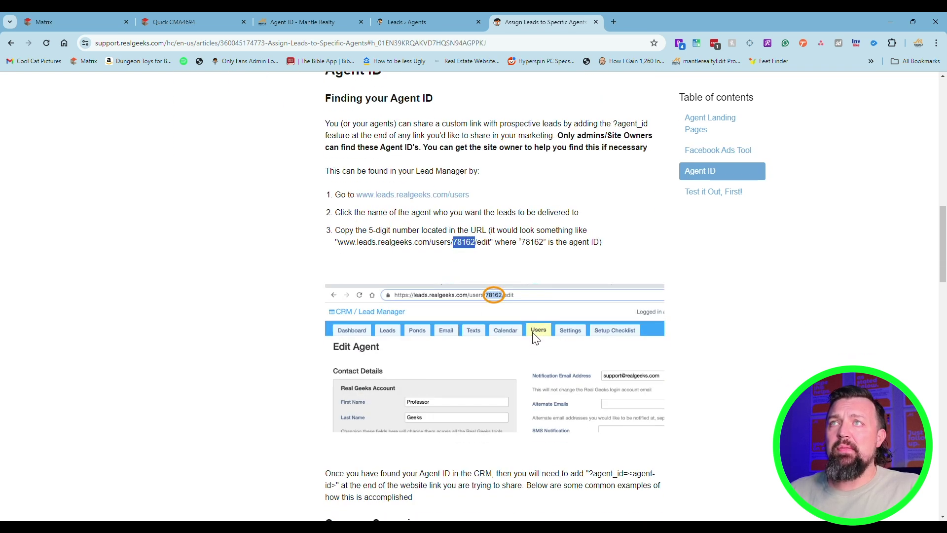
scroll(566, 363, "down", 1)
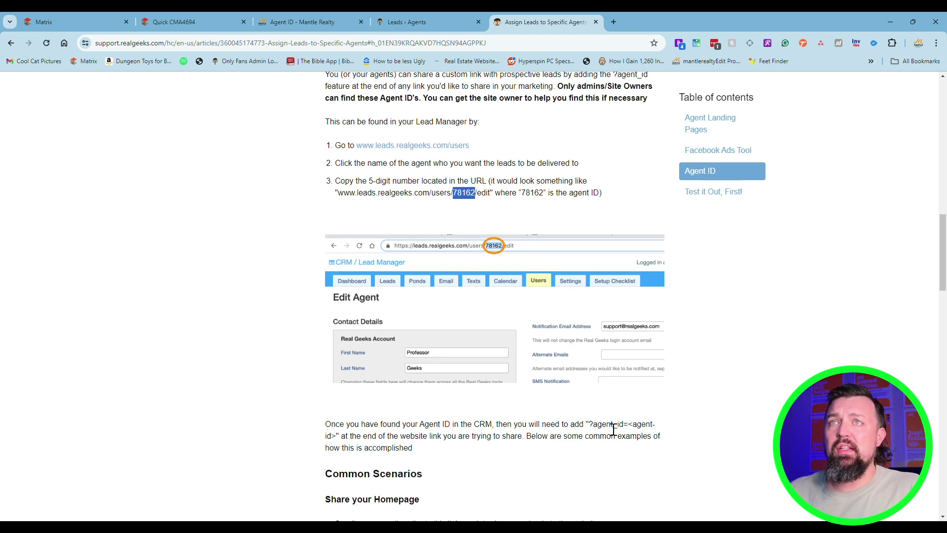
scroll(495, 373, "down", 4)
scroll(497, 378, "down", 1)
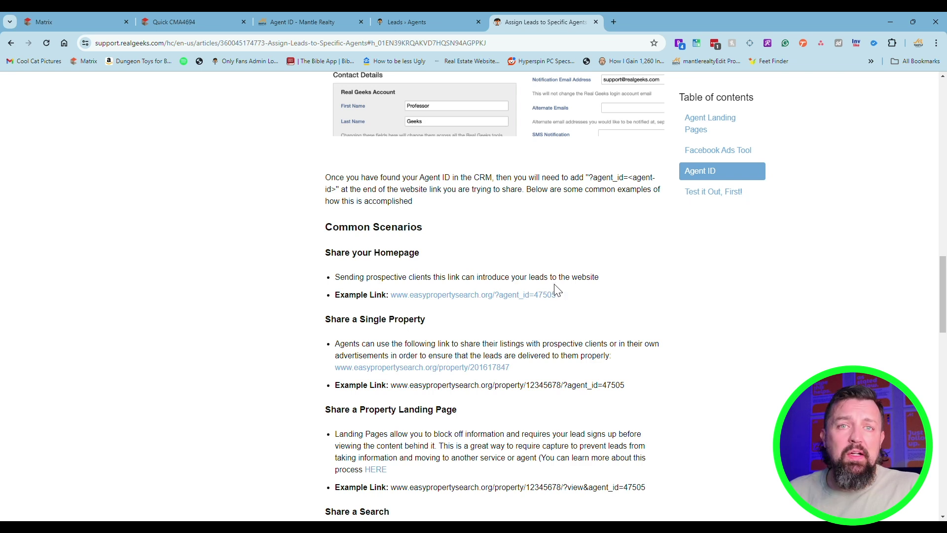
left_click_drag(559, 298, 389, 297)
key("ctrl+c")
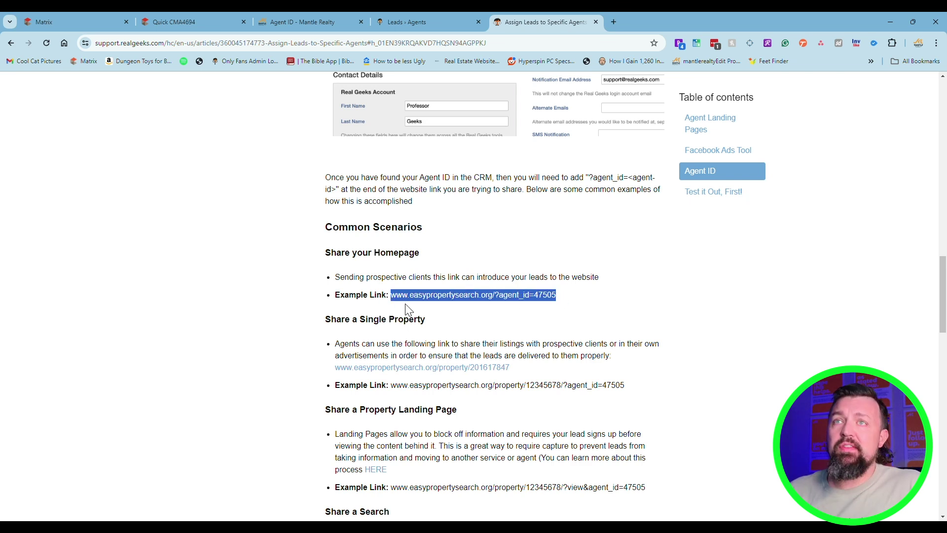
Paste the example link into a new tab and change its domain to mantlehomefinder.com
left_click(613, 22)
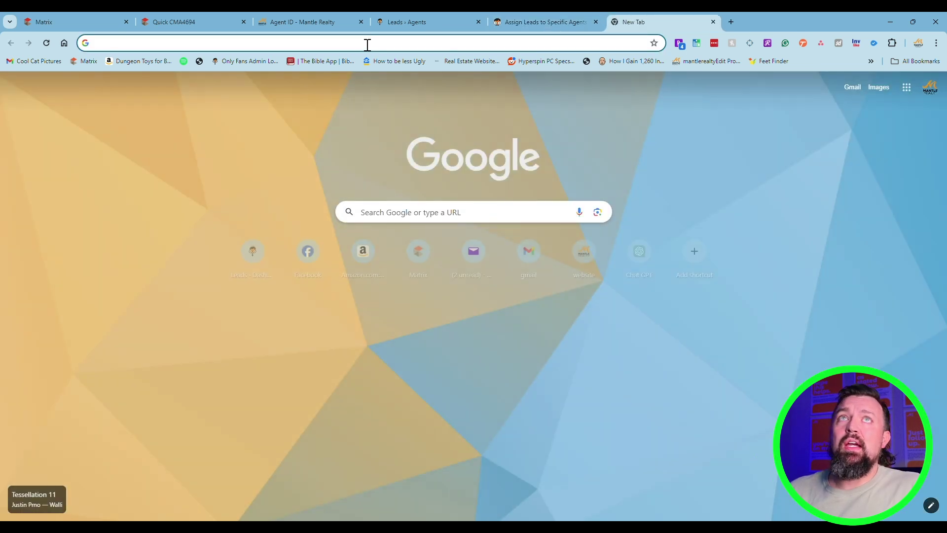
key("ctrl+v")
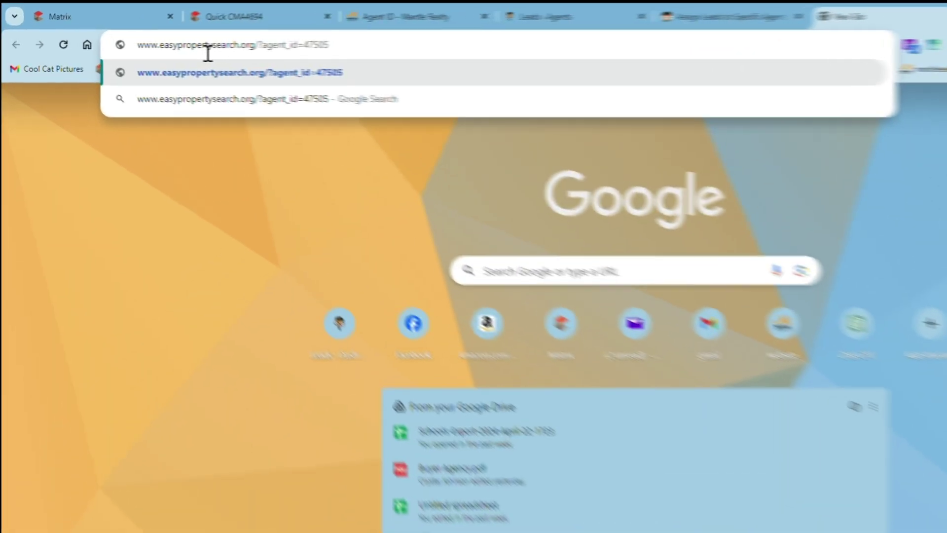
left_click_drag(178, 53, 261, 55)
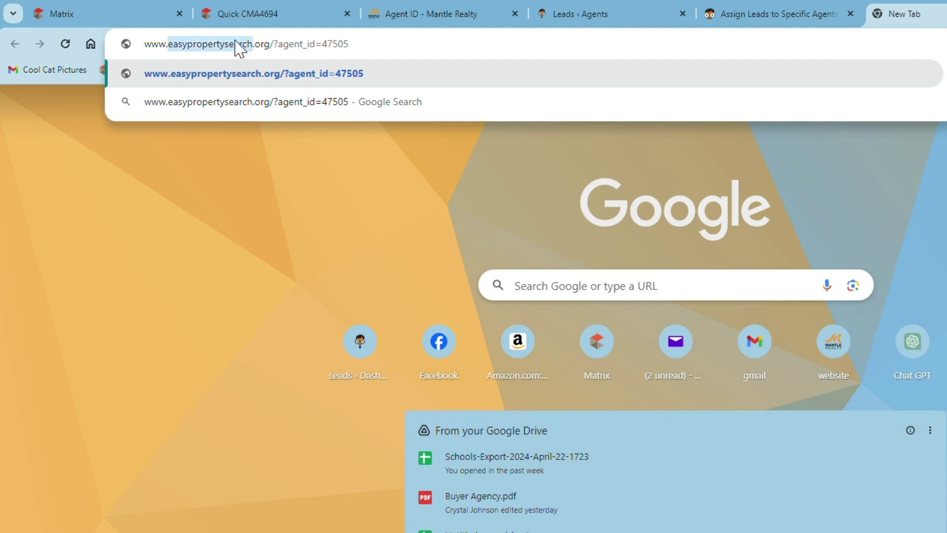
type("mant")
type("lehomefind")
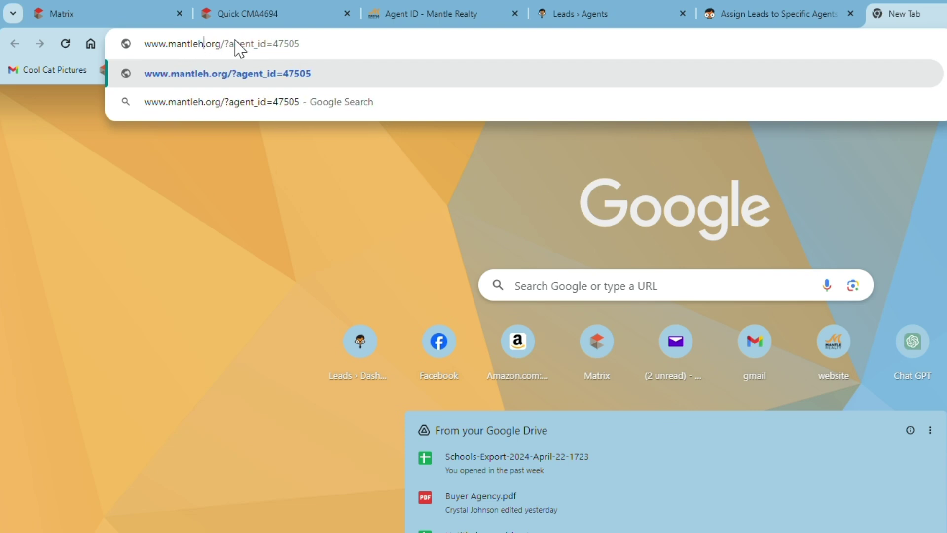
type("er")
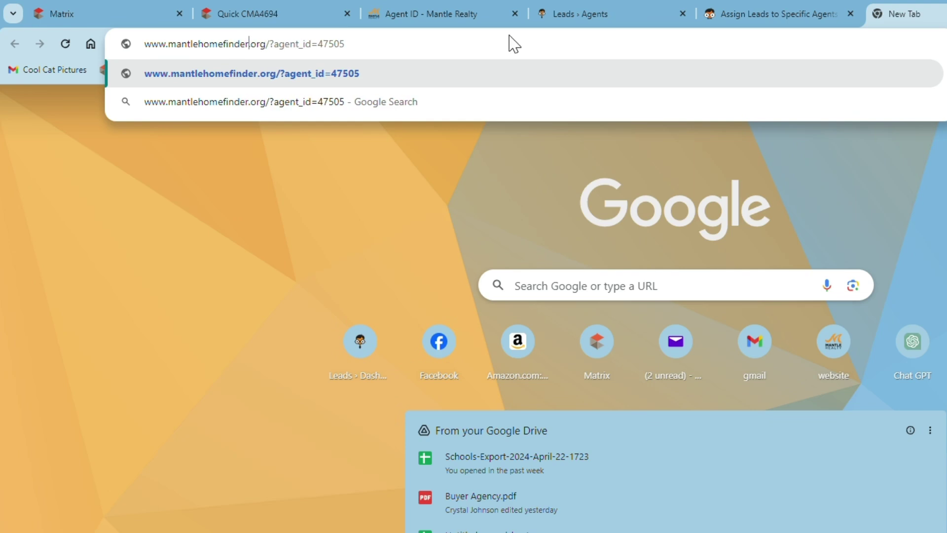
key("Delete")
key("Delete")
key("Delete")
key("Delete")
type(".cp")
key("BackSpace")
type("om")
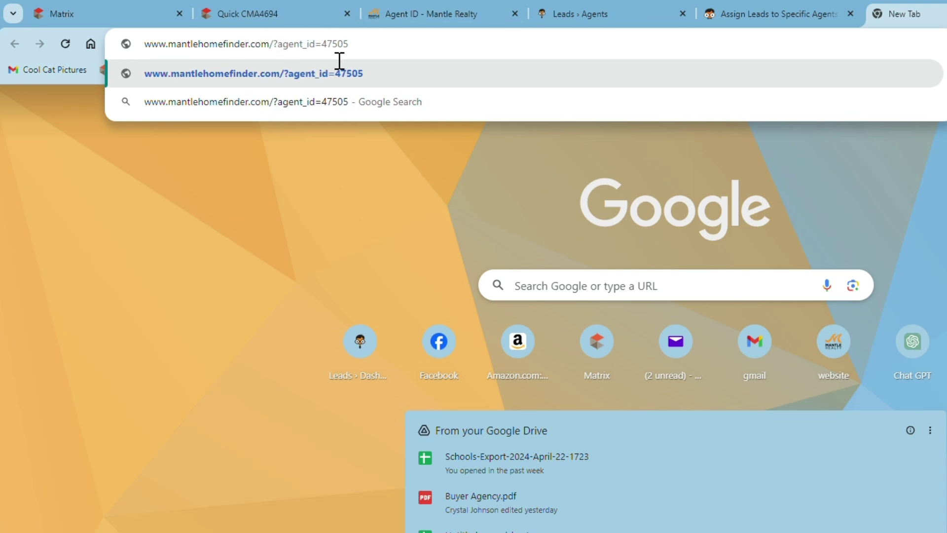
Replace example ID 47505 with the agent's own ID, select the link, and open Incognito
left_click(578, 16)
double_click(275, 47)
key("ctrl+c")
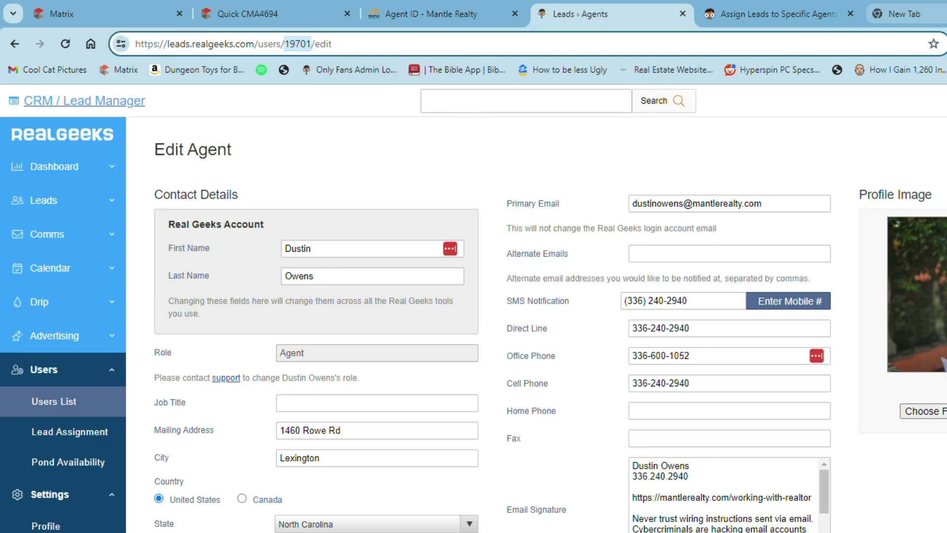
left_click(800, 19)
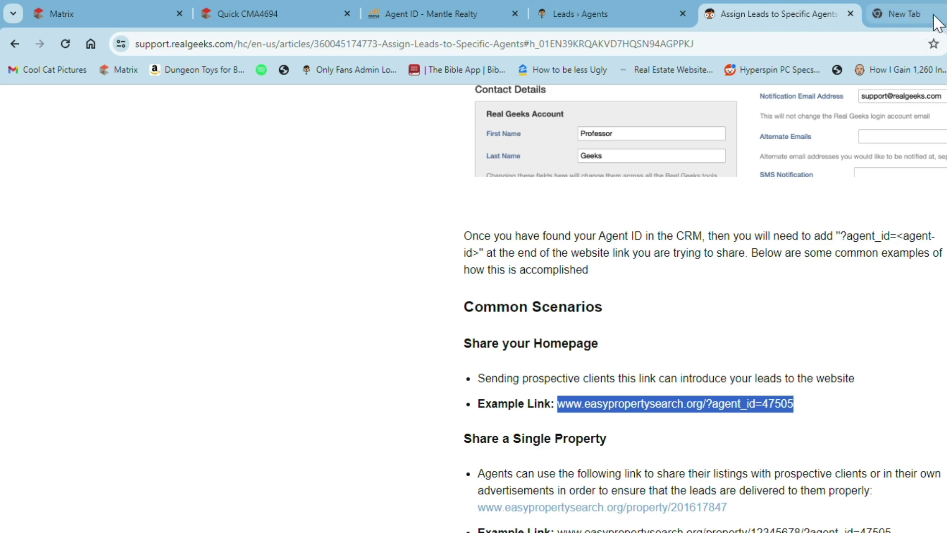
left_click(918, 15)
double_click(327, 44)
key("ctrl+v")
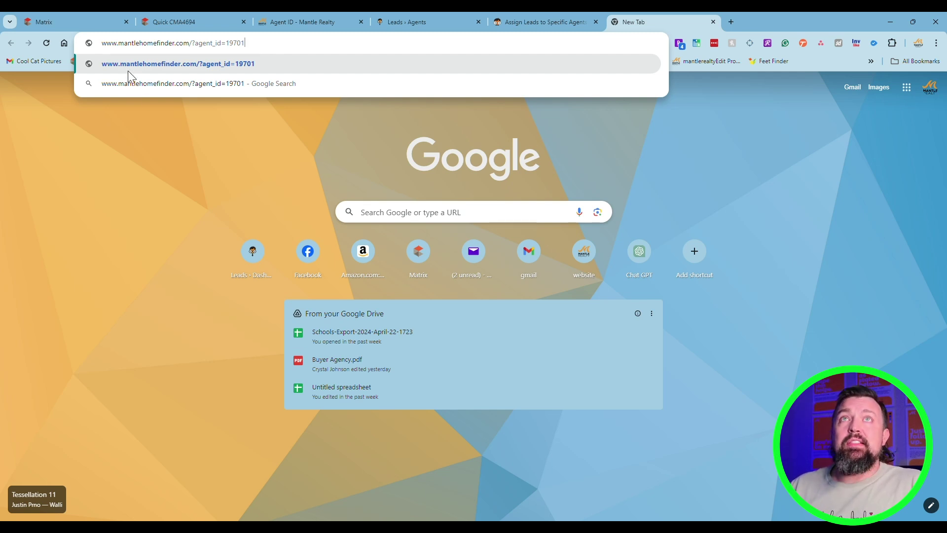
left_click(186, 48)
key("ctrl+c")
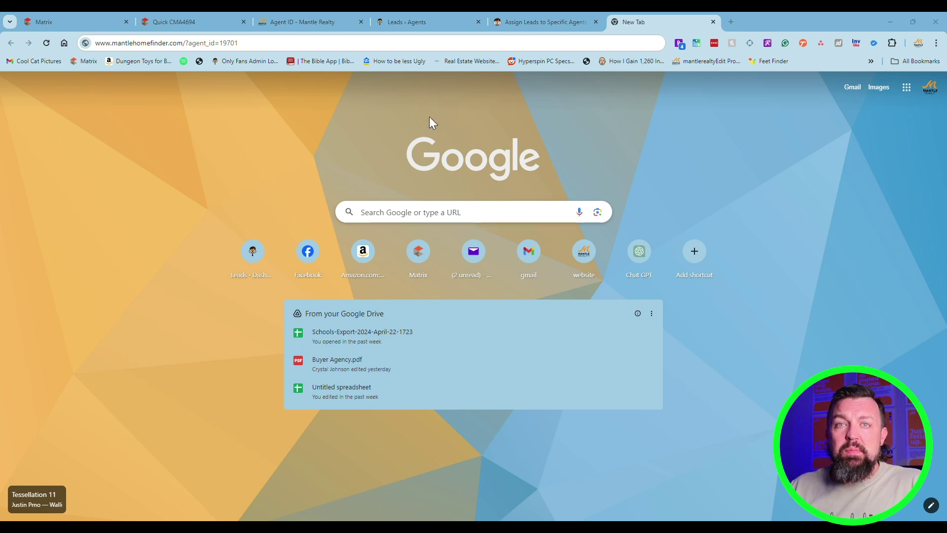
key("ctrl+shift+n")
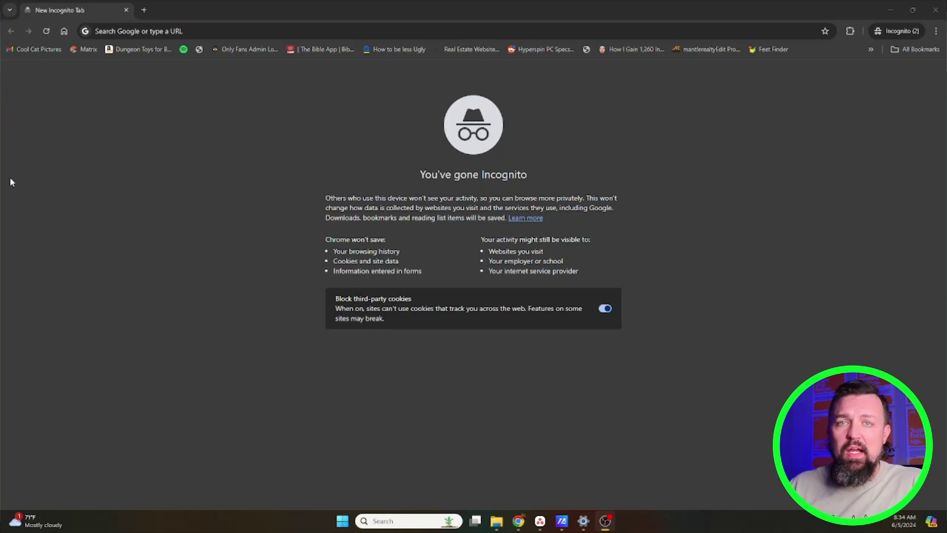
left_click(260, 27)
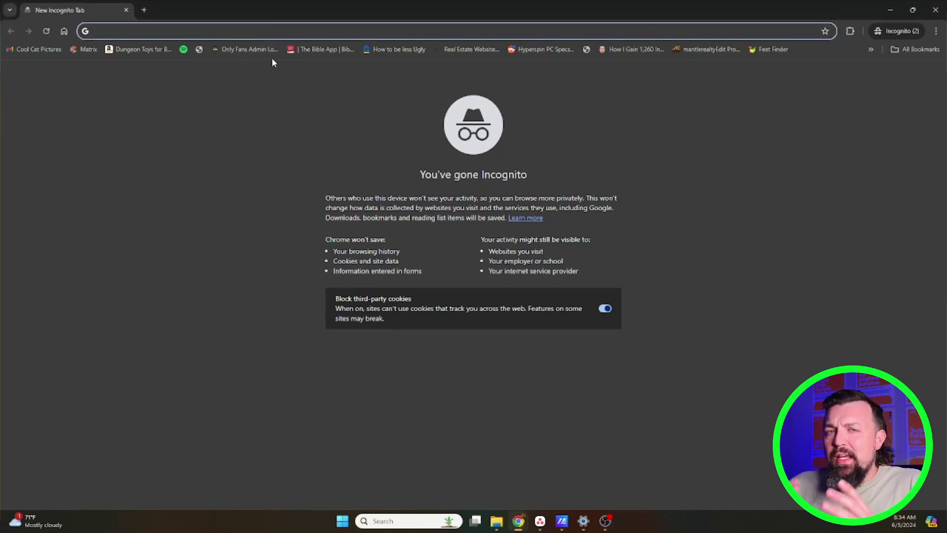
key("ctrl+v")
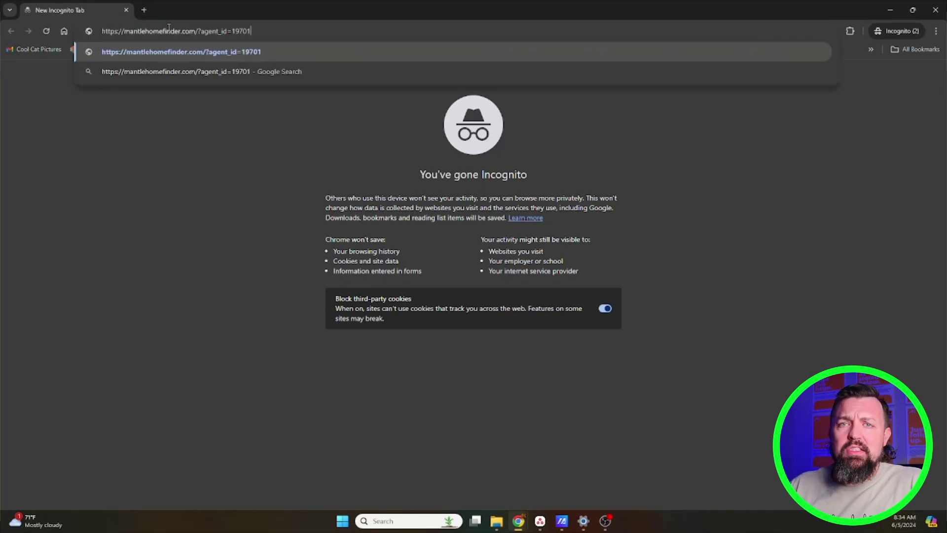
left_click(282, 58)
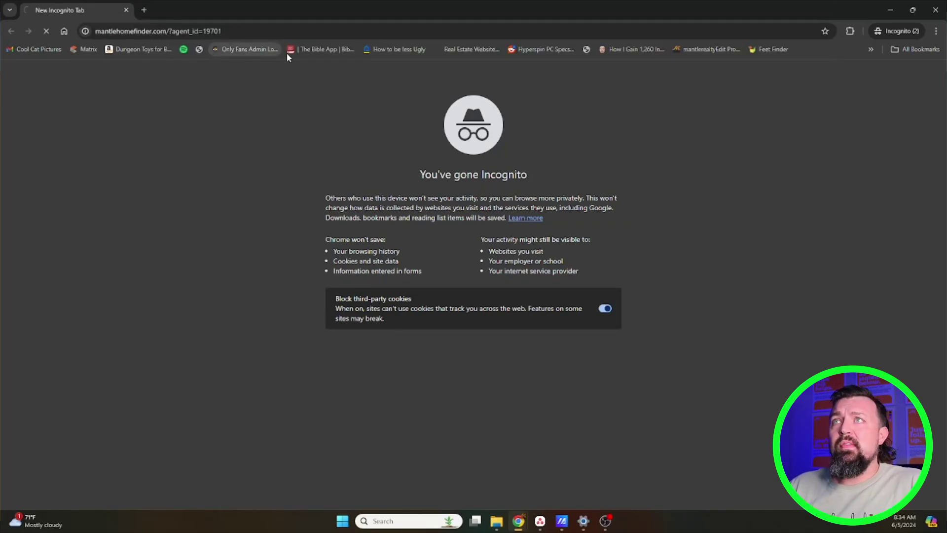
scroll(375, 180, "down", 10)
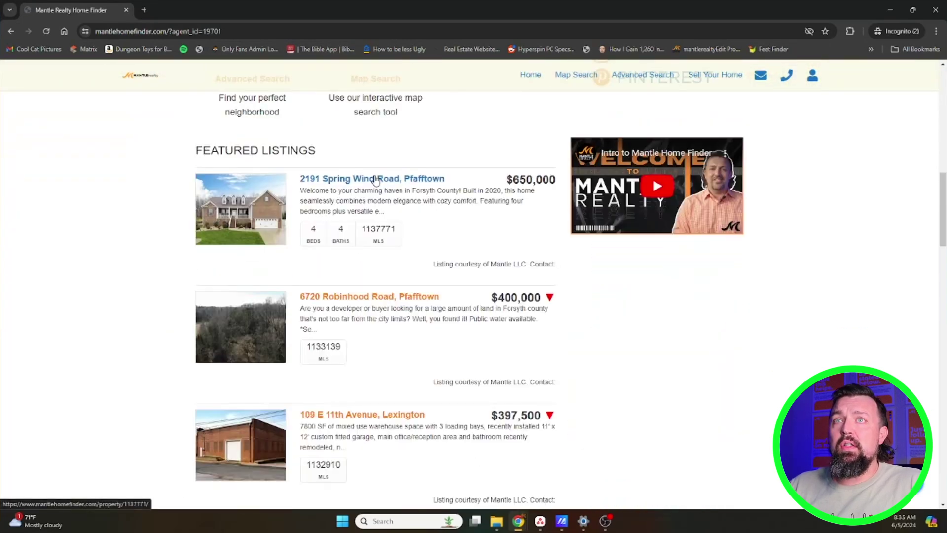
left_click(375, 178)
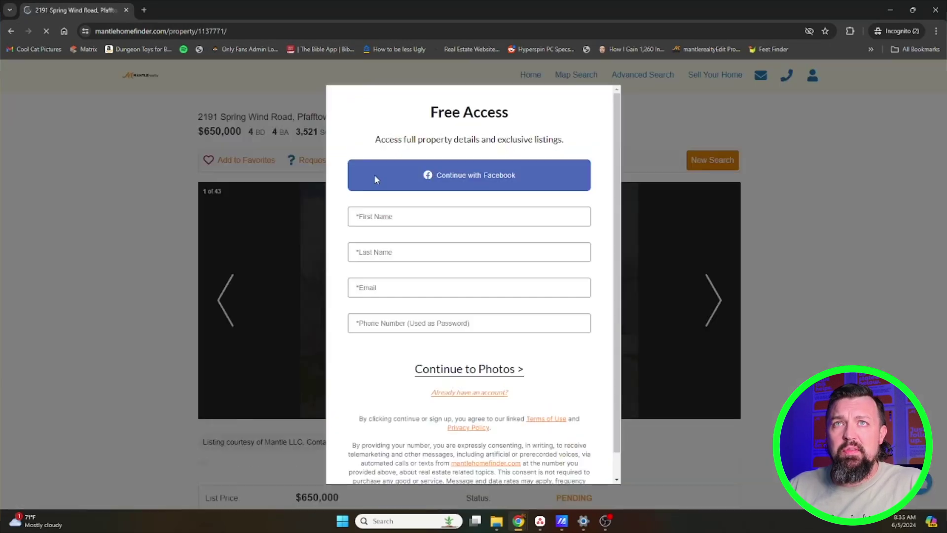
Fill the Free Access form with a dummy email and dummy phone number and submit it
left_click(414, 217)
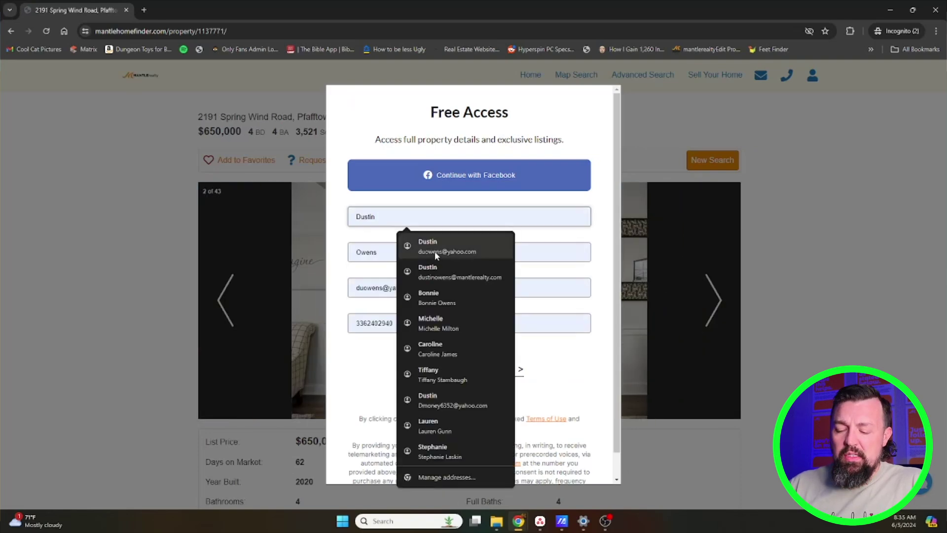
left_click(433, 244)
left_click(387, 291)
double_click(380, 288)
type("abc")
key("Tab")
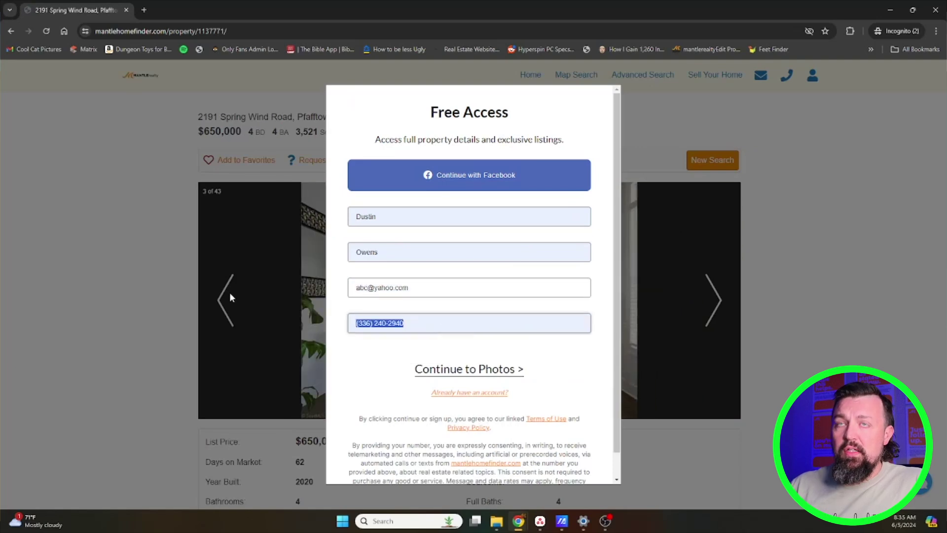
type("11111111")
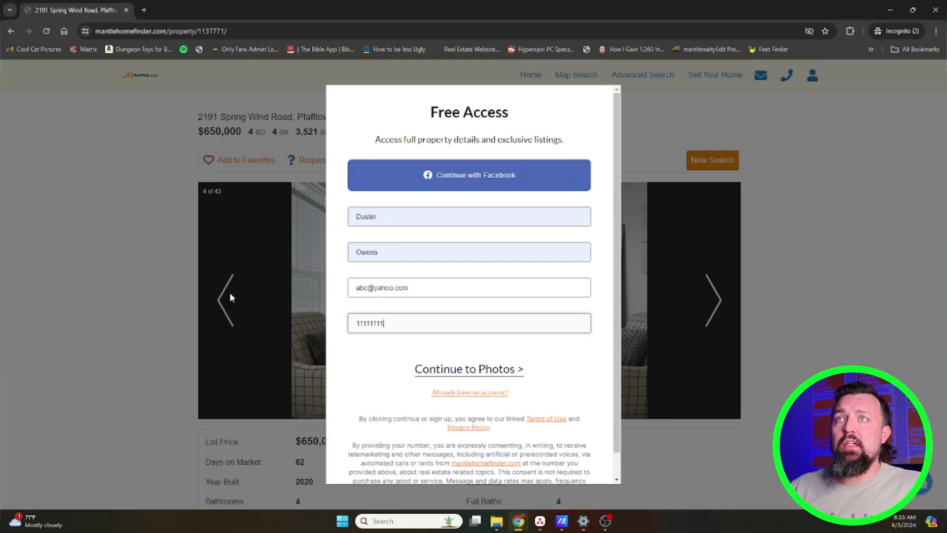
key("Tab")
key("Return")
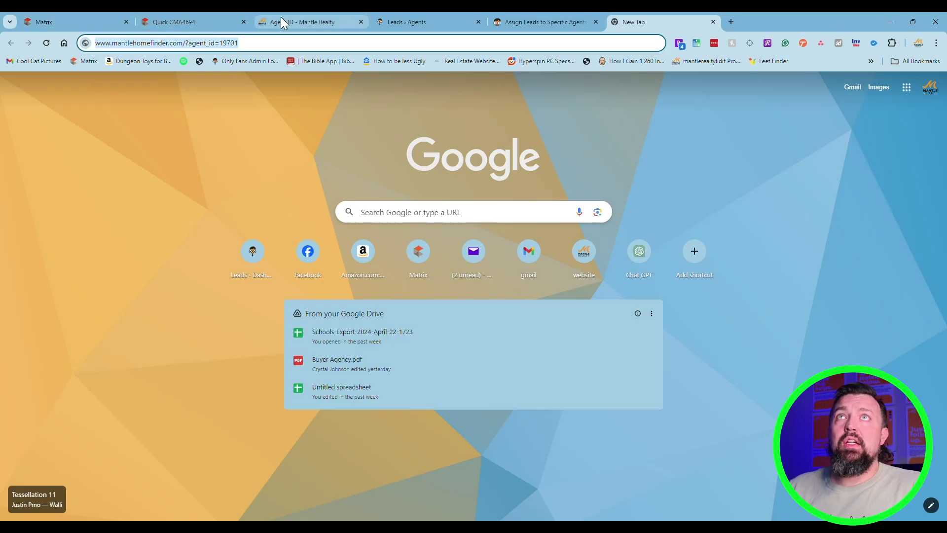
Open the CRM Leads List, then select the article's Share a Single Property example link
left_click(398, 21)
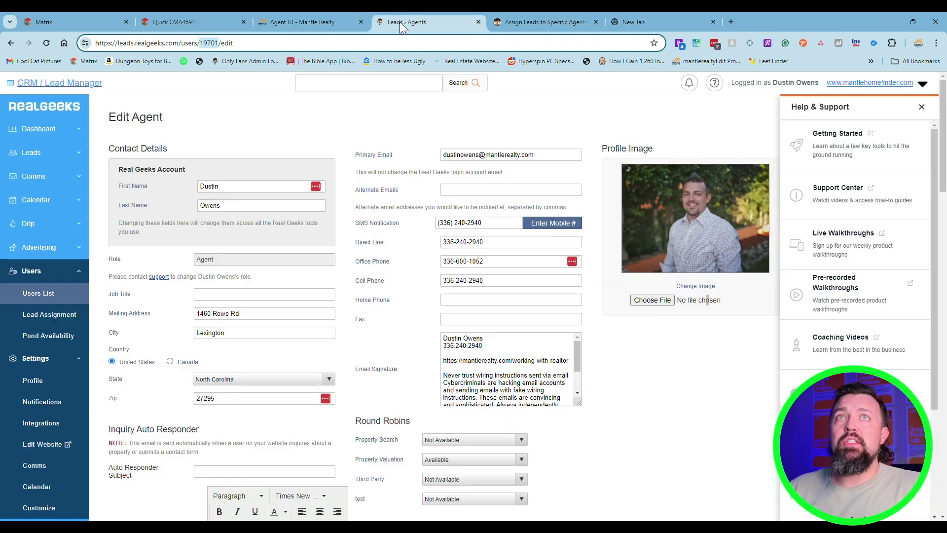
left_click(38, 157)
left_click(41, 176)
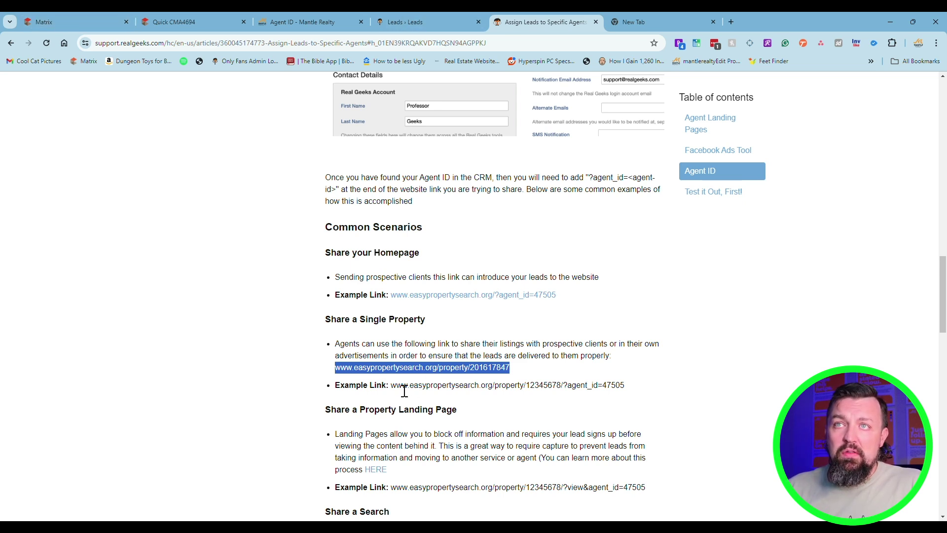
left_click_drag(391, 389, 641, 393)
key("ctrl+c")
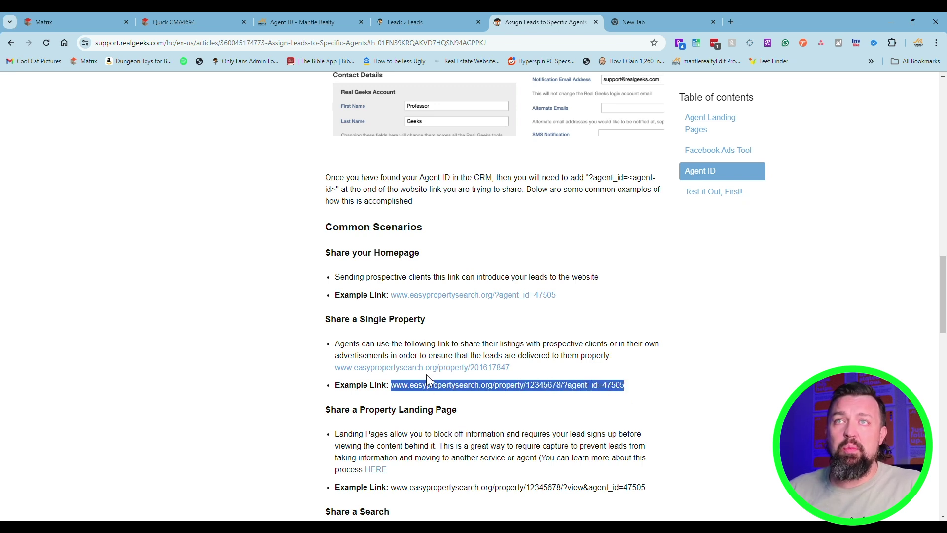
Paste the single-property example link into the new tab and retype its domain as mantlehomefinder.com
left_click(651, 22)
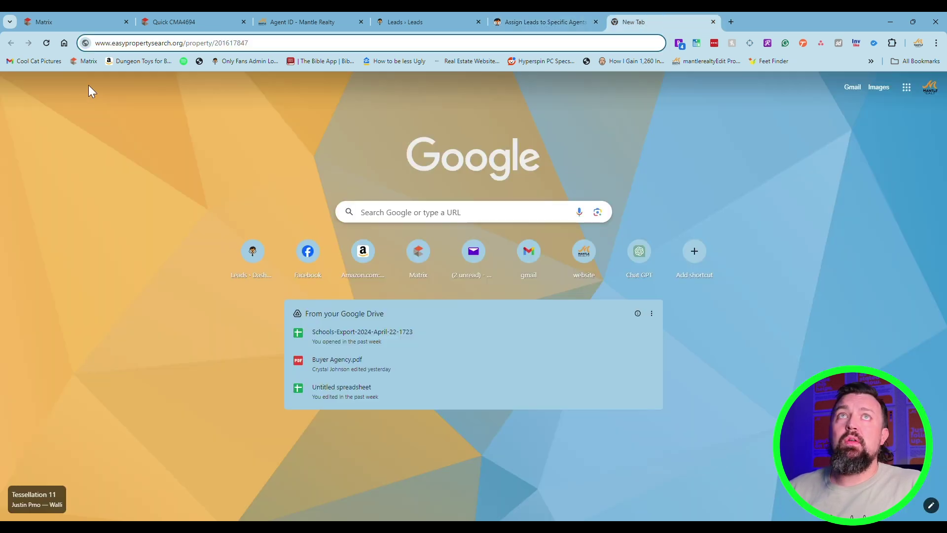
left_click(167, 48)
key("ctrl+v")
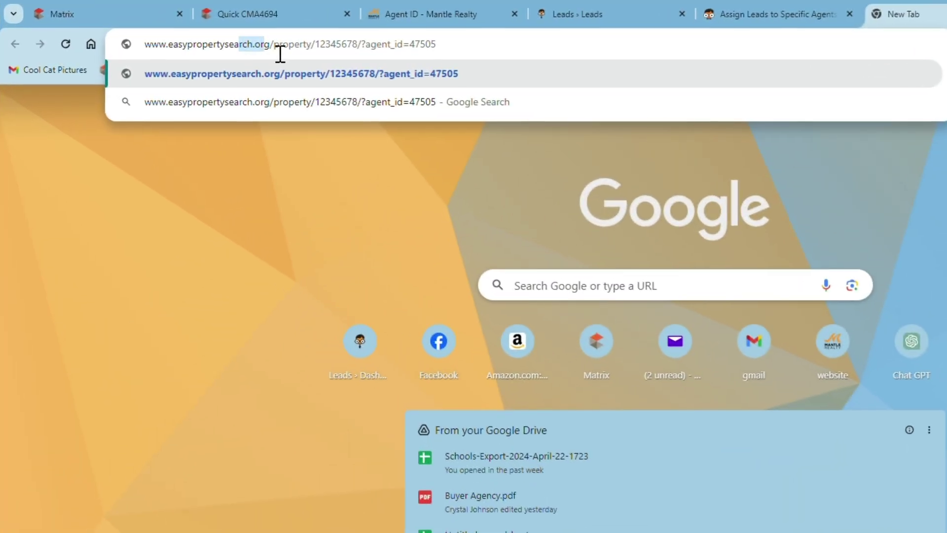
left_click(194, 49)
left_click_drag(271, 49, 166, 57)
type("mantlehomefinder")
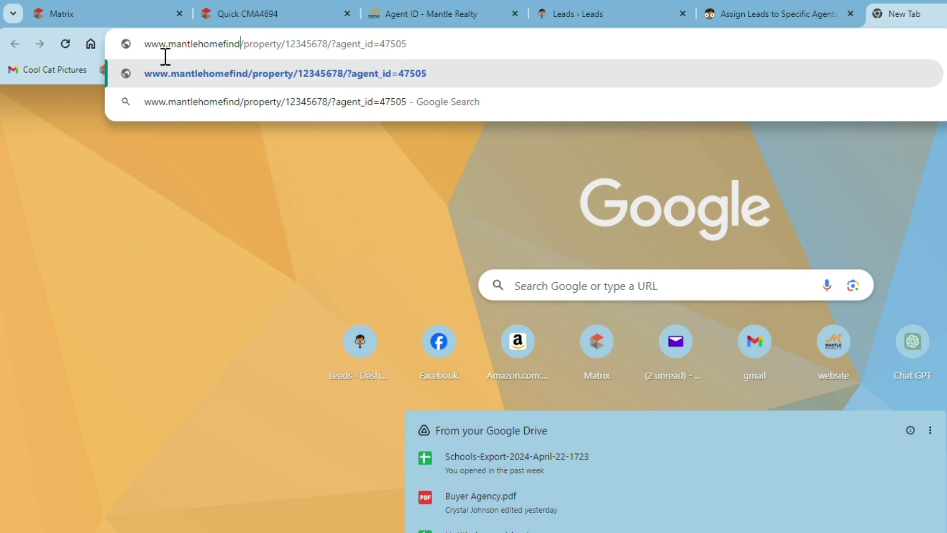
type(".com")
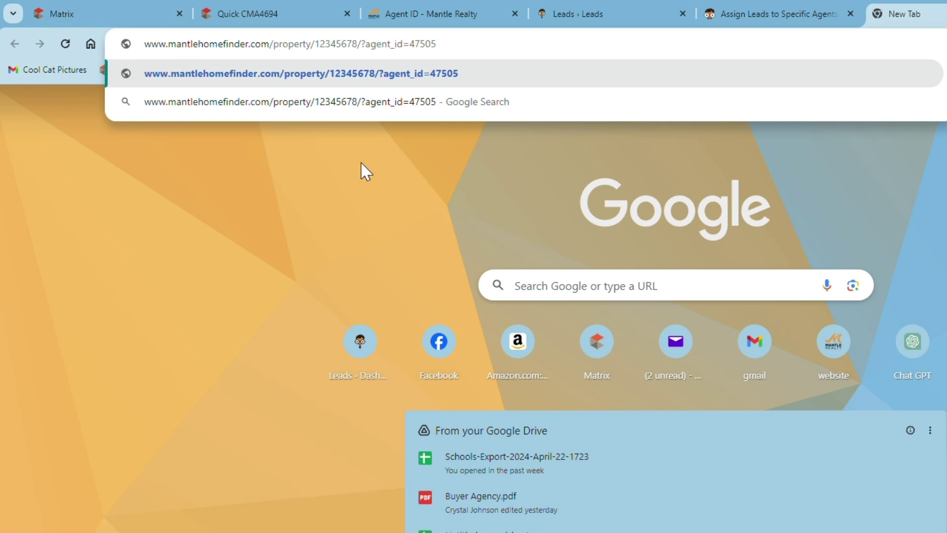
Select MLS number 1136229 in the Pending row of the Quick CMA4694 report
left_click(232, 14)
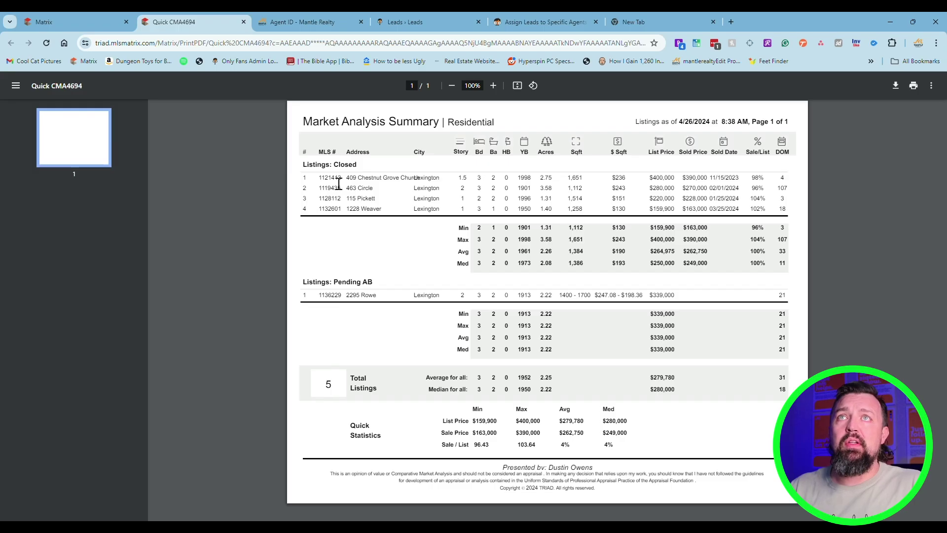
double_click(341, 297)
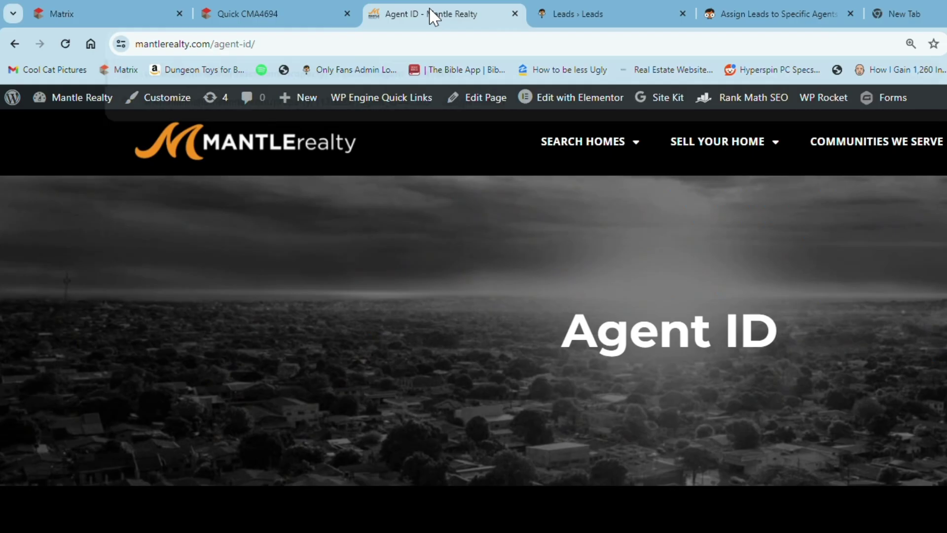
Return to the Edit Agent page and select the agent ID in its address
left_click(577, 14)
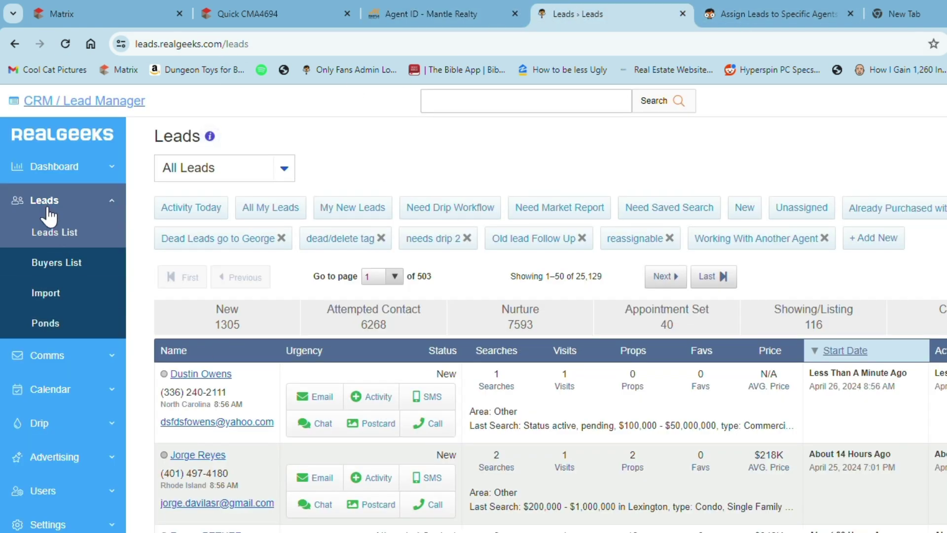
left_click(15, 44)
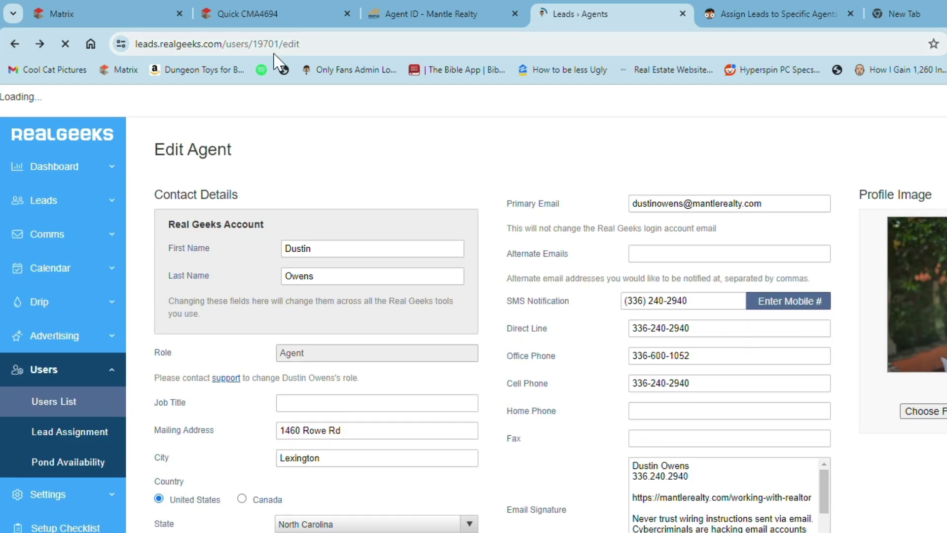
left_click(280, 45)
double_click(284, 45)
key("ctrl+c")
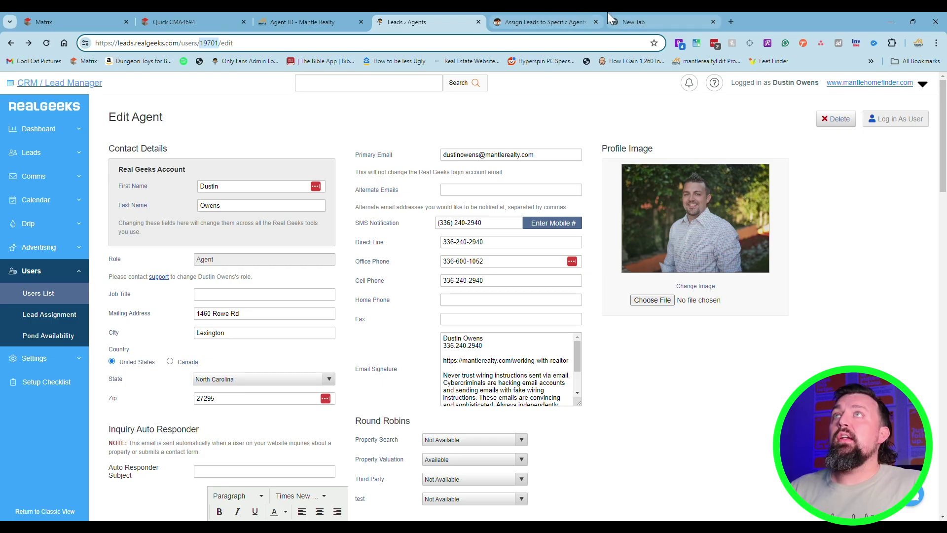
Replace 47505 with the agent's ID in the property link, select the finished URL, then open Facebook
left_click(617, 22)
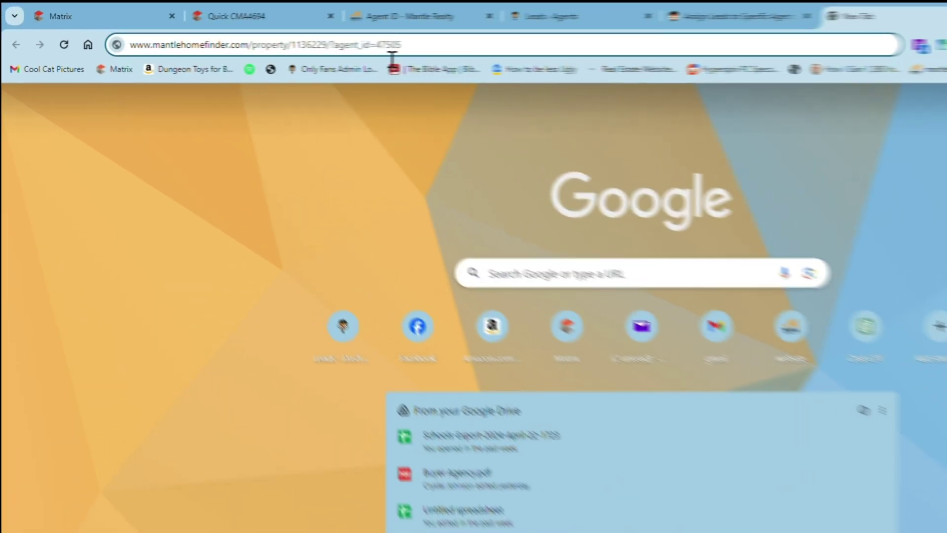
double_click(387, 45)
key("ctrl+v")
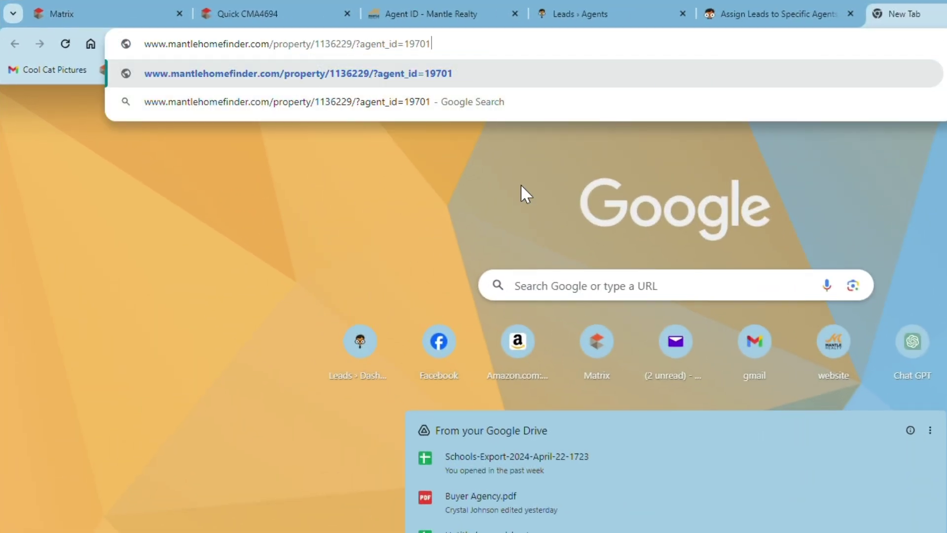
triple_click(485, 55)
key("ctrl+c")
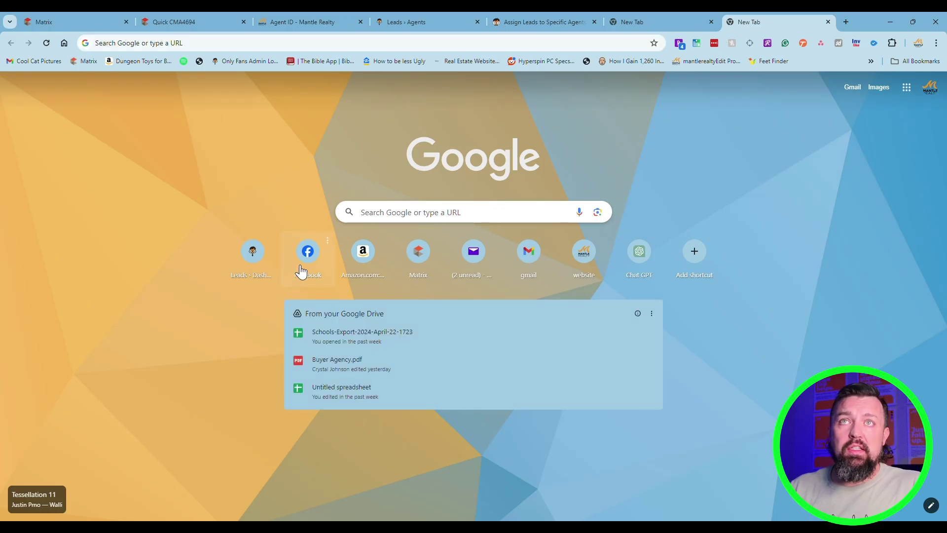
left_click(300, 267)
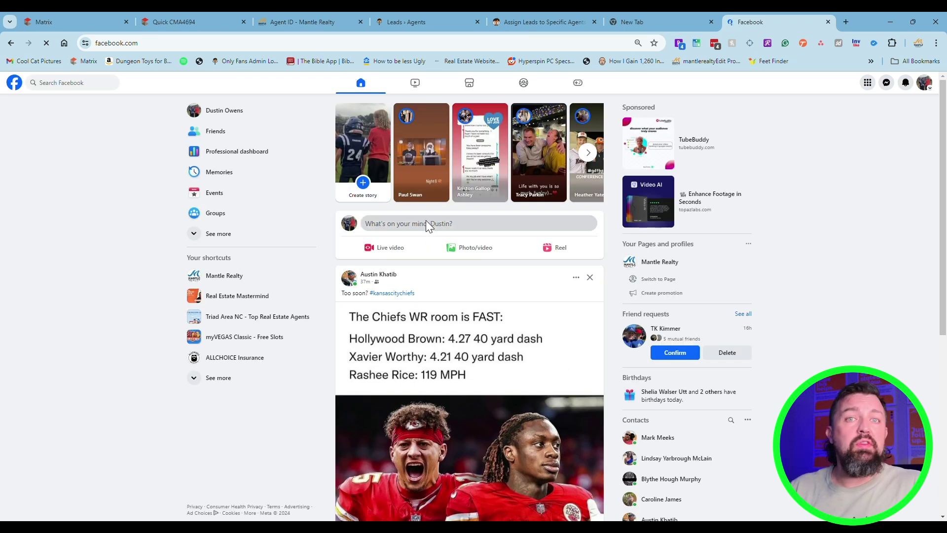
Write a Facebook post 'Look at this great home' with the pasted agent-ID property link, then select the link
left_click(428, 225)
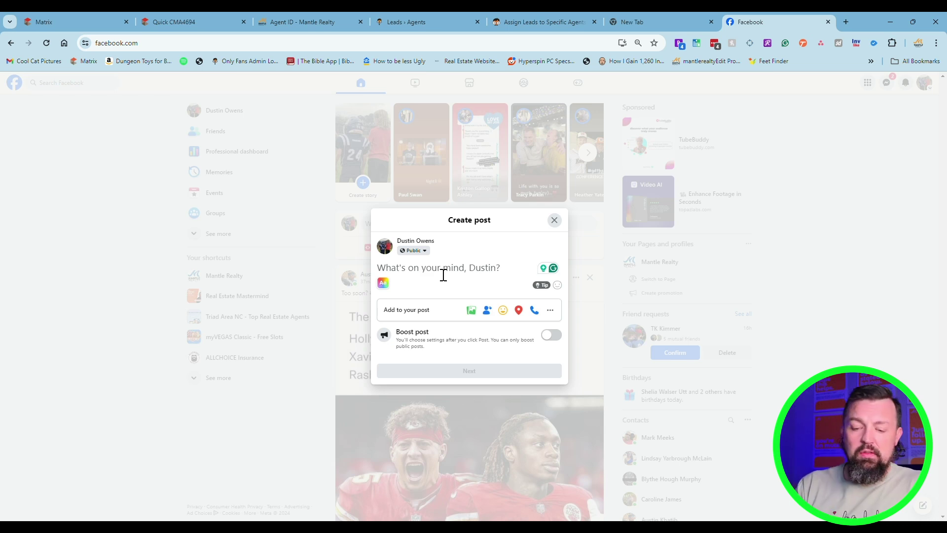
type("Look at this great ho")
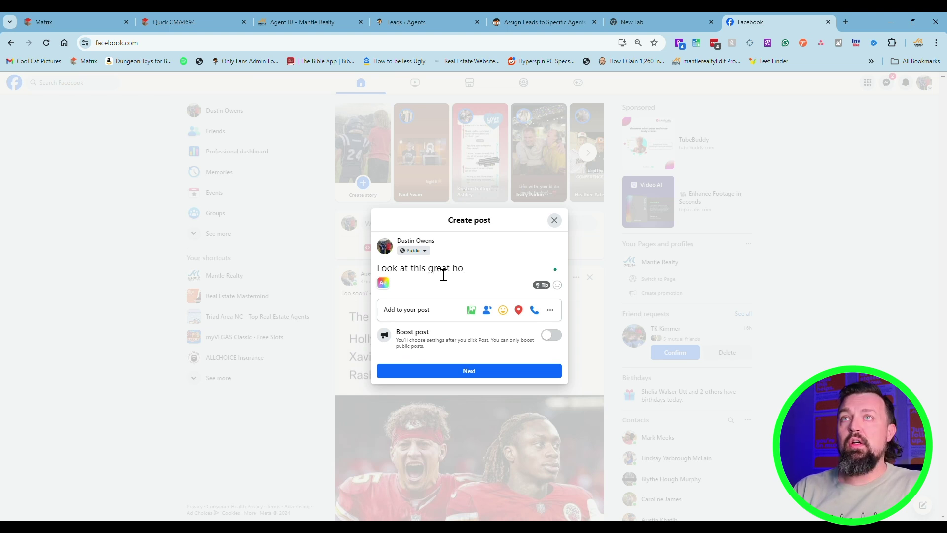
type("me")
key("ctrl+v")
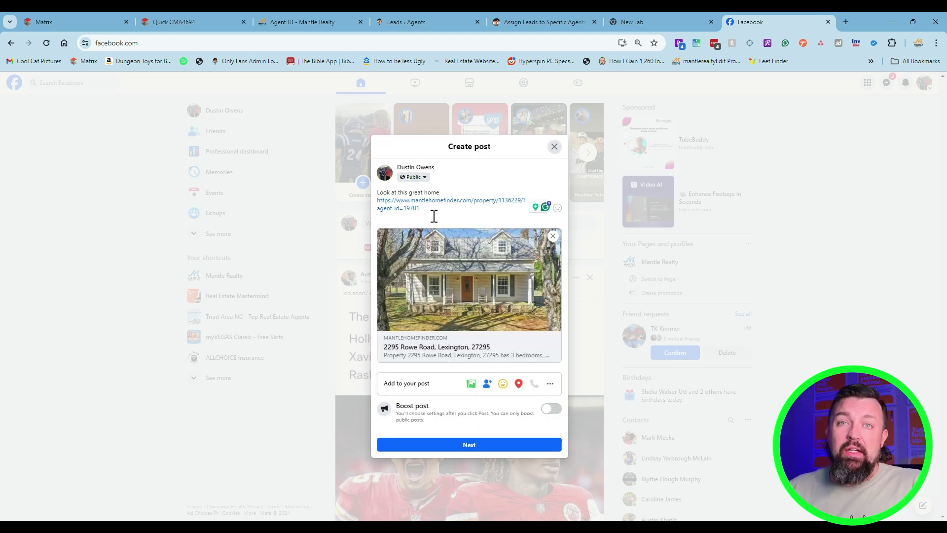
left_click_drag(419, 209, 384, 207)
key("ctrl+c")
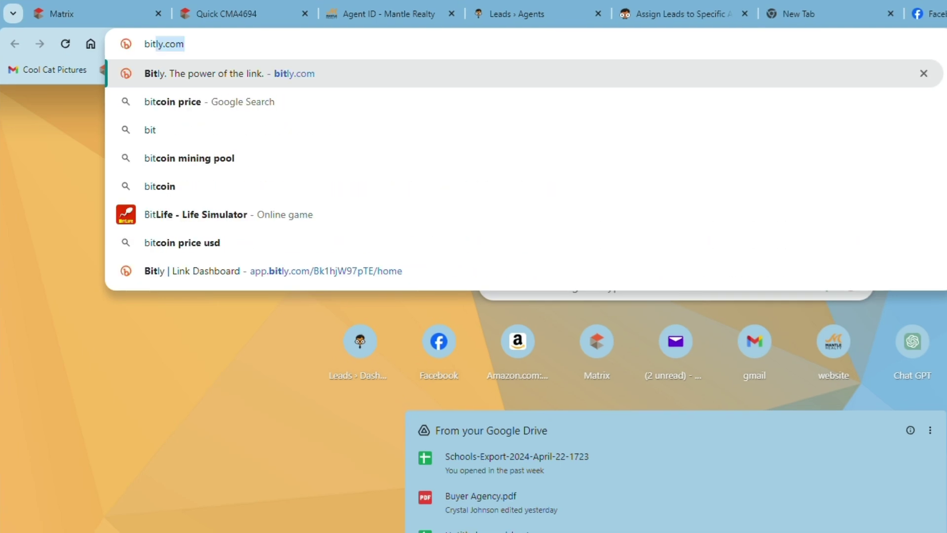
key("Return")
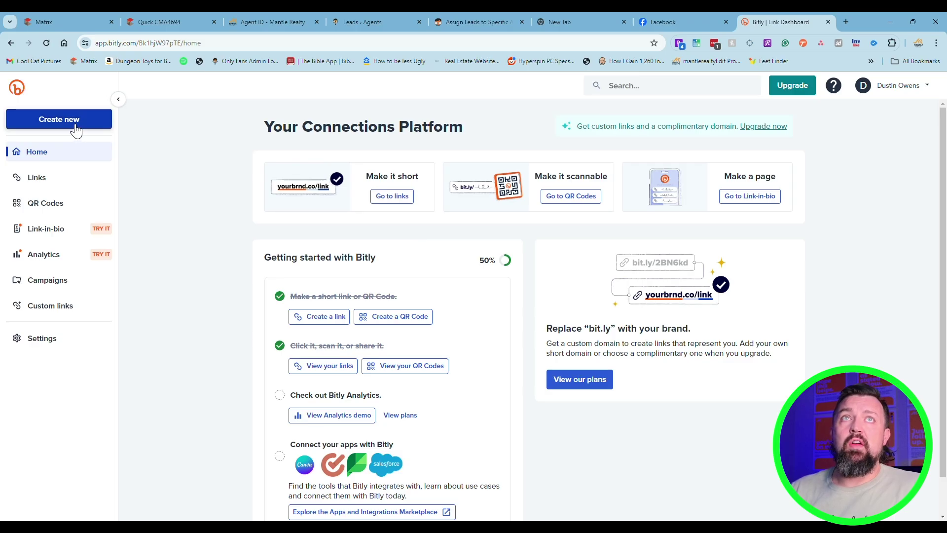
left_click(74, 121)
left_click(145, 126)
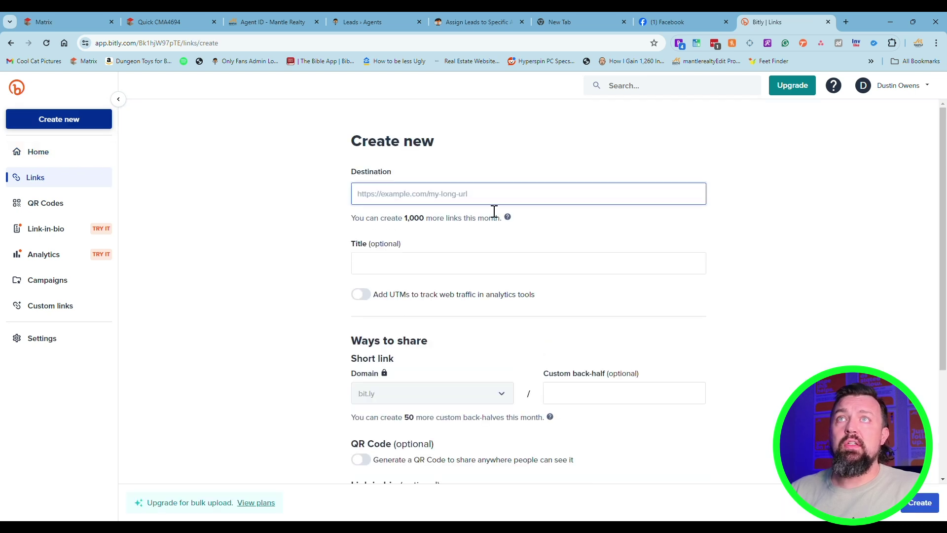
key("ctrl+v")
left_click(480, 267)
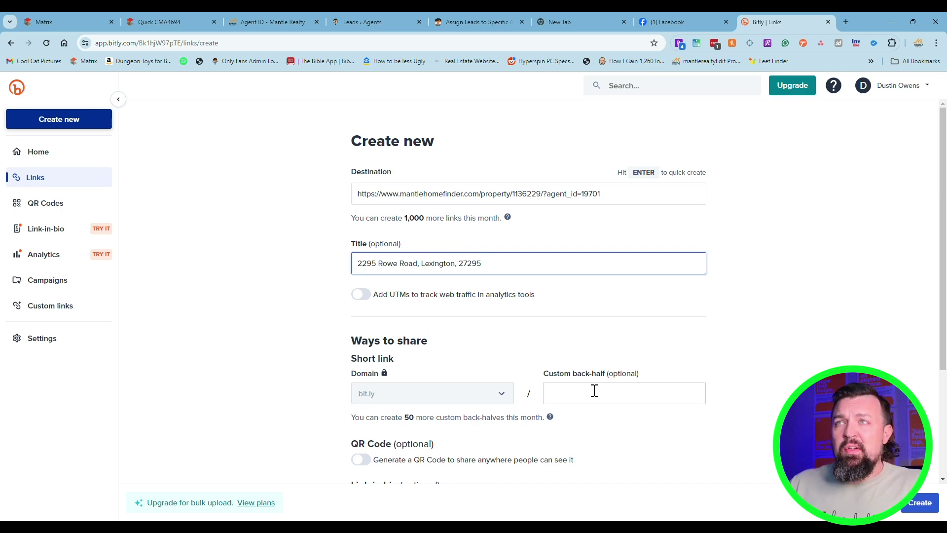
mouse_move(393, 375)
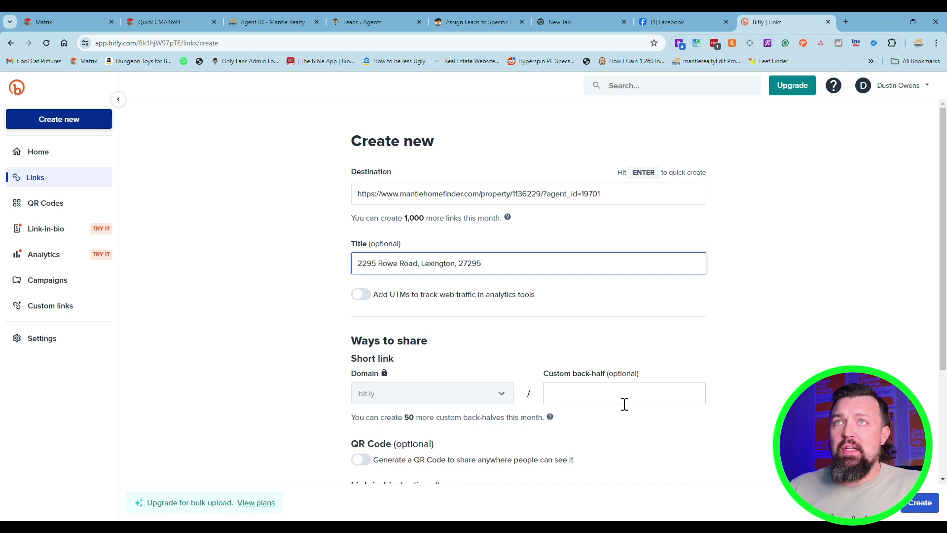
left_click(581, 398)
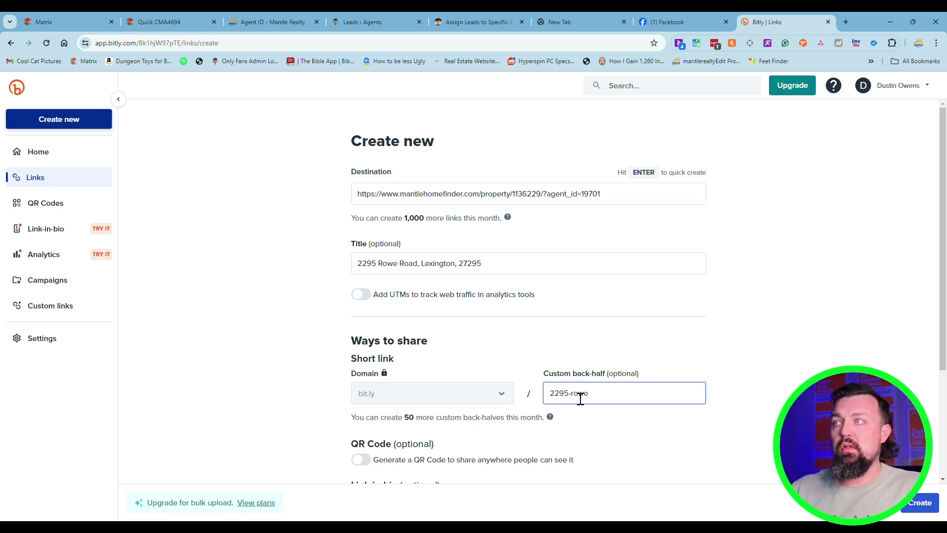
left_click(923, 504)
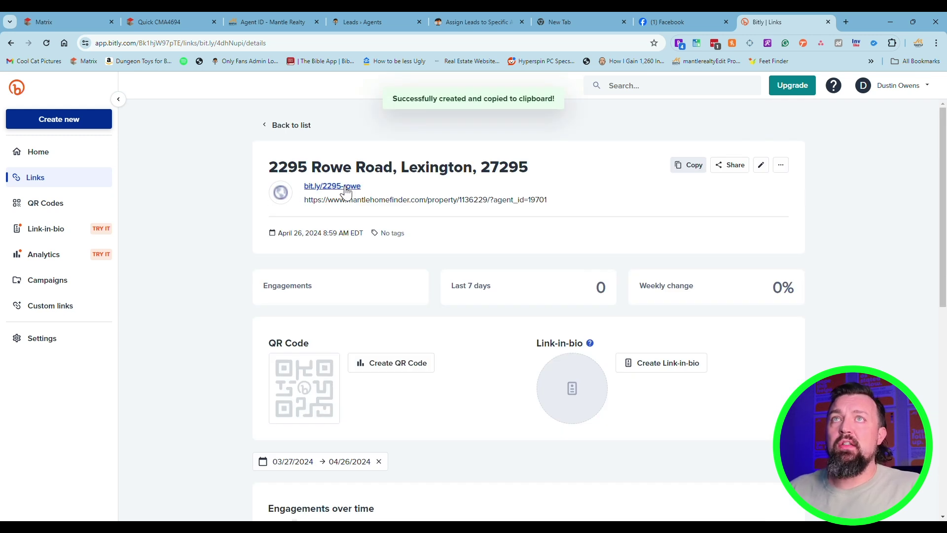
left_click(689, 165)
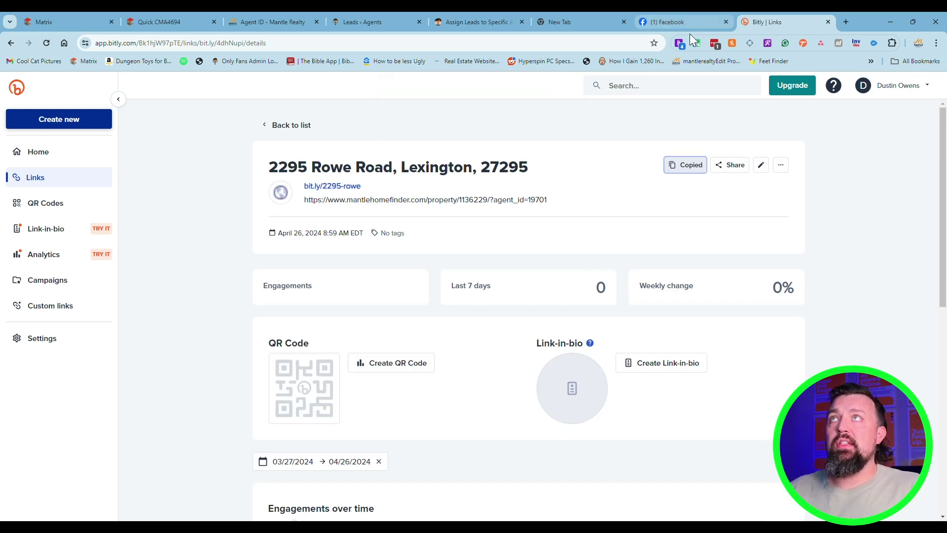
left_click(676, 23)
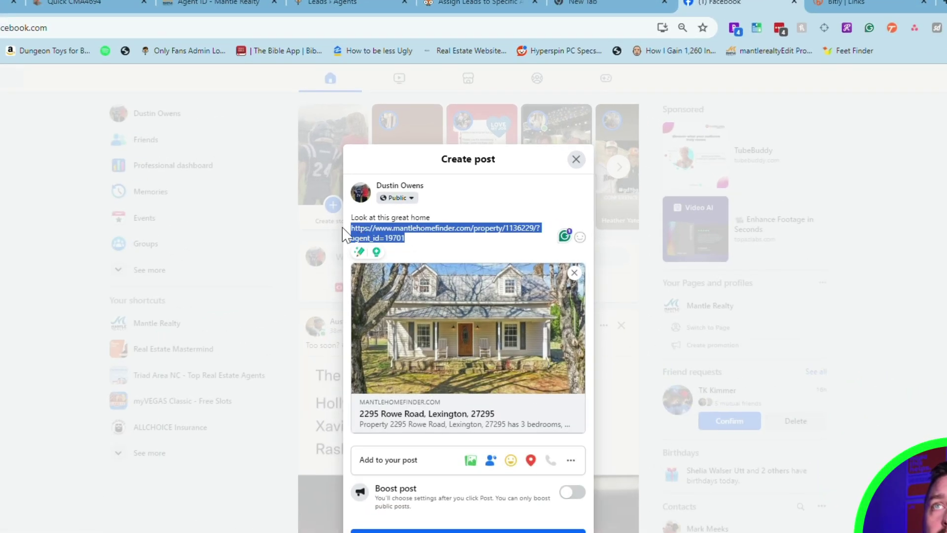
key("ctrl+v")
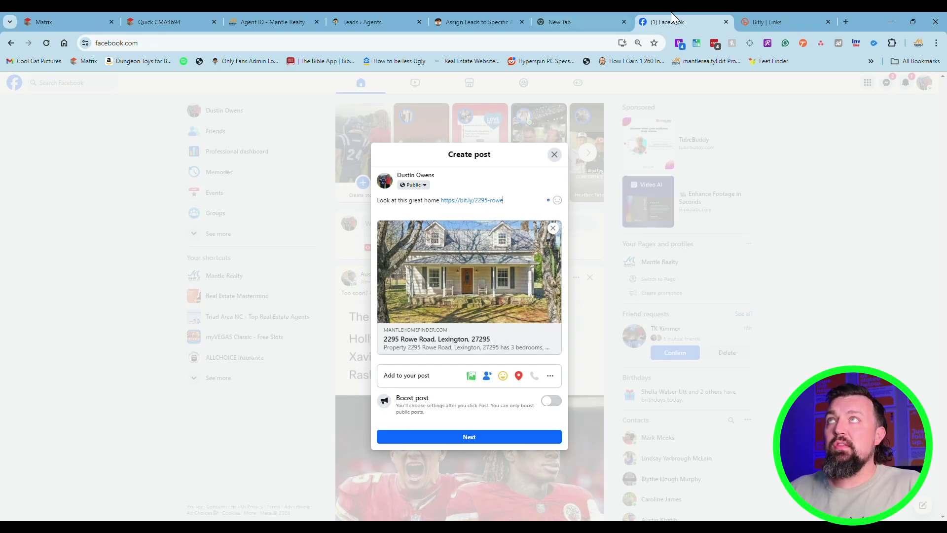
Browse Bitly's sample-data Analytics preview, then return to the Home dashboard with its 25% checklist
left_click(769, 22)
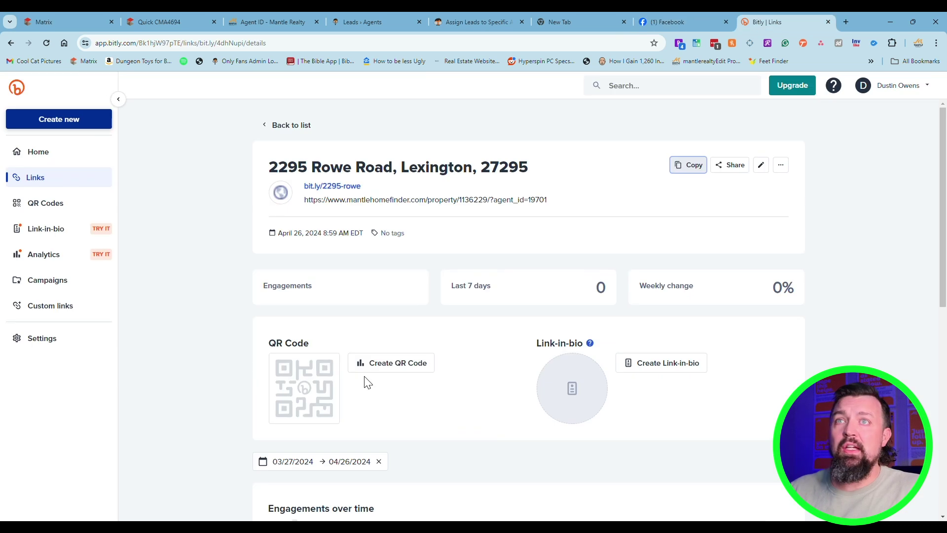
left_click(49, 153)
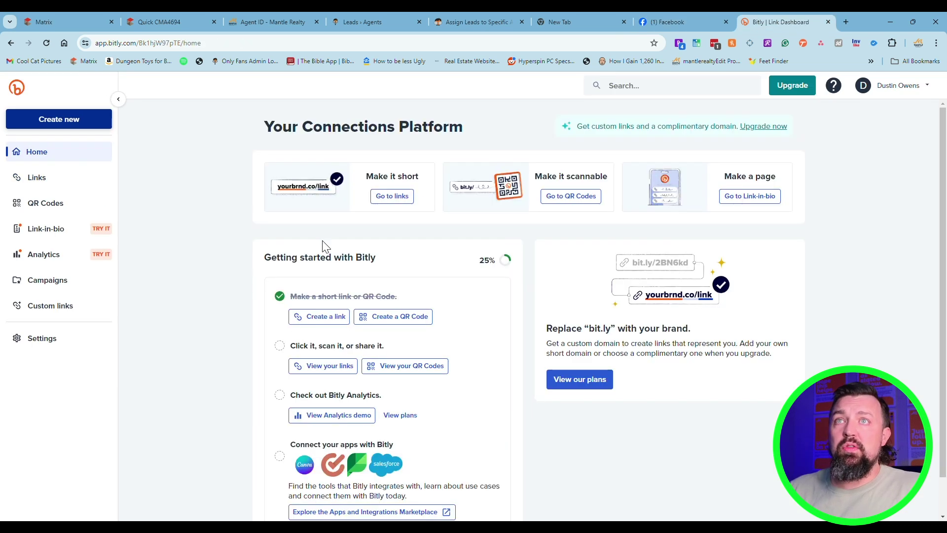
scroll(246, 271, "down", 1)
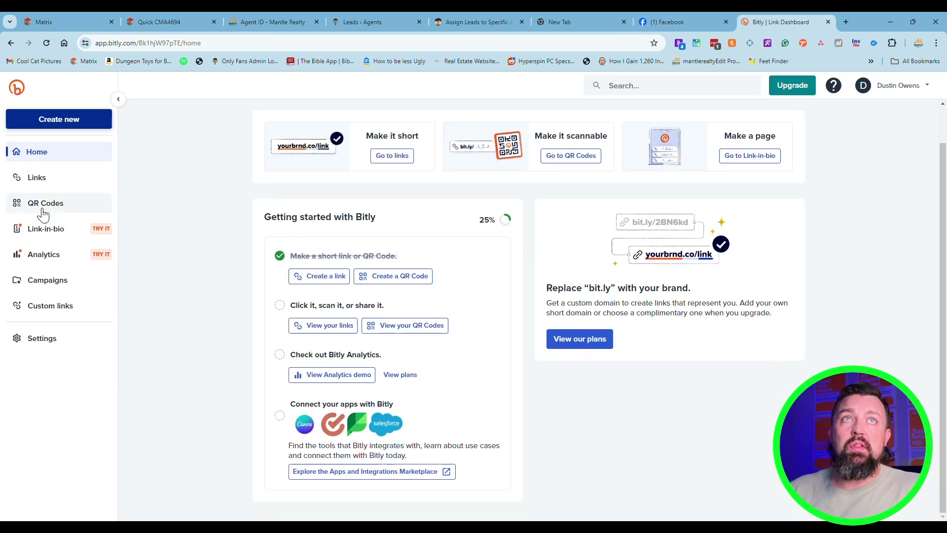
left_click(47, 256)
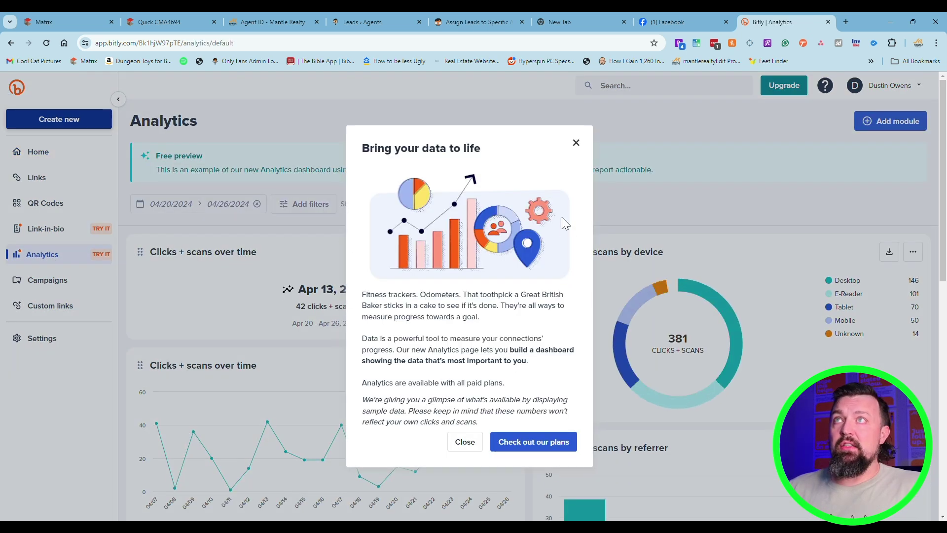
left_click(576, 144)
scroll(345, 330, "down", 7)
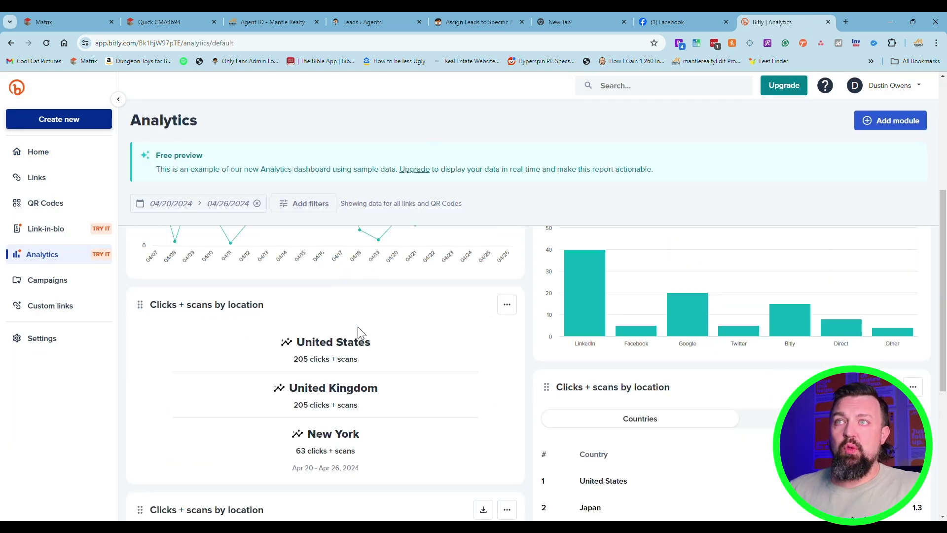
scroll(350, 315, "down", 4)
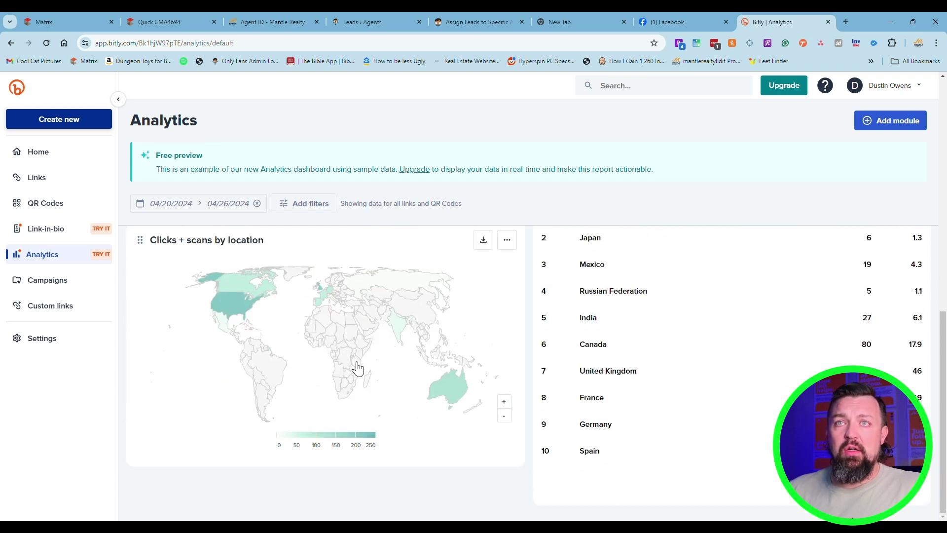
scroll(64, 212, "up", 10)
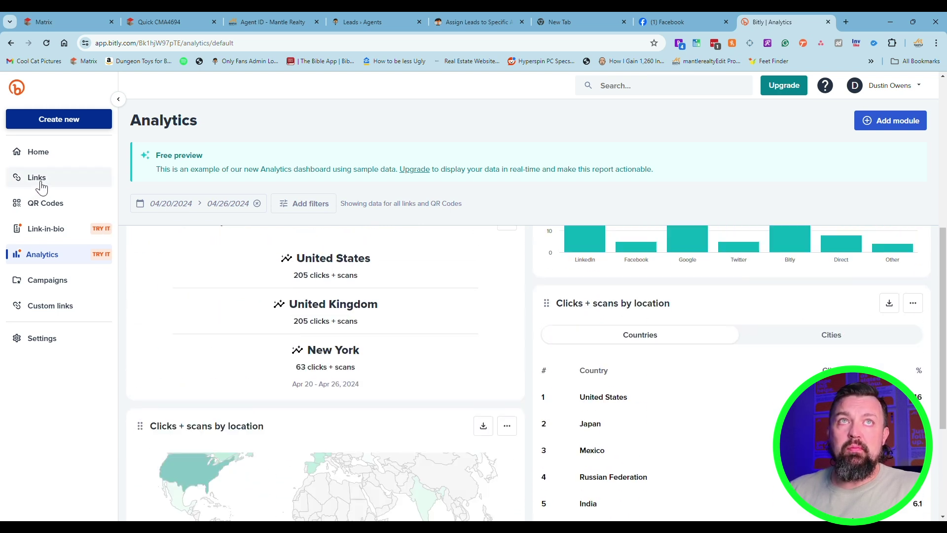
left_click(46, 154)
scroll(452, 375, "down", 1)
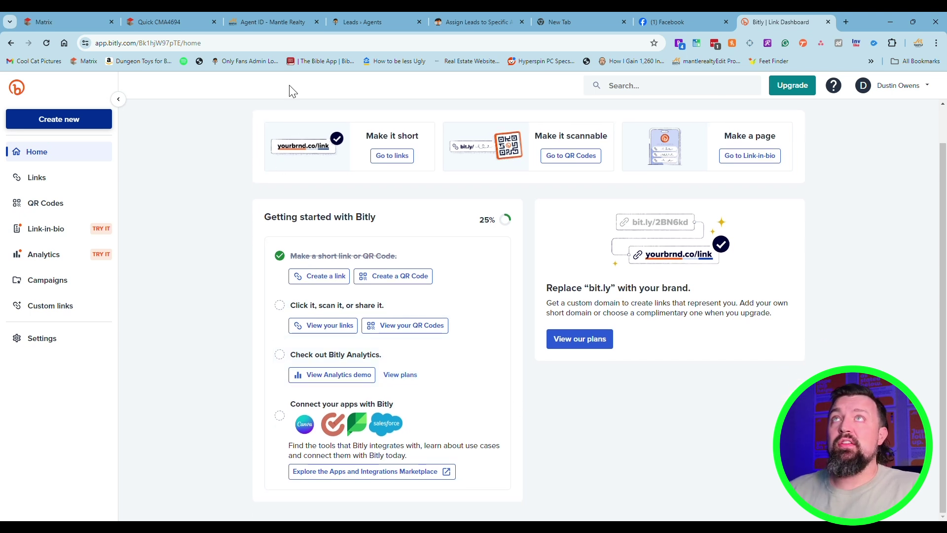
Read down the Assign Leads to Specific Agents article to its 'Test it Out, First!' section
left_click(461, 20)
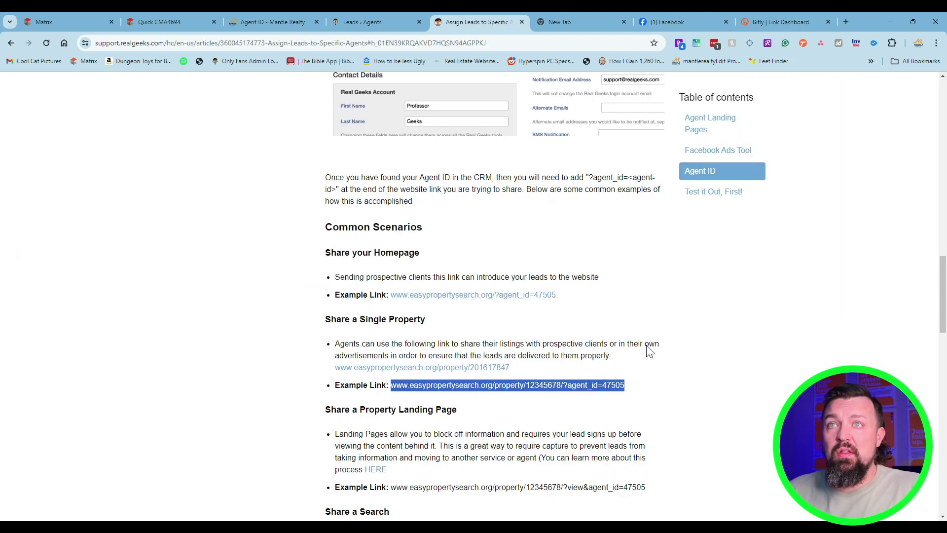
scroll(468, 448, "down", 7)
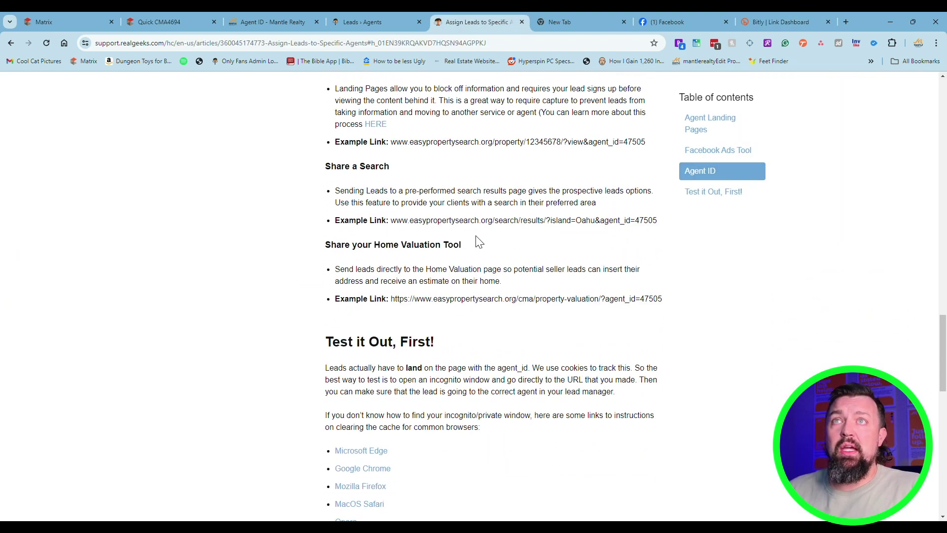
scroll(467, 231, "down", 1)
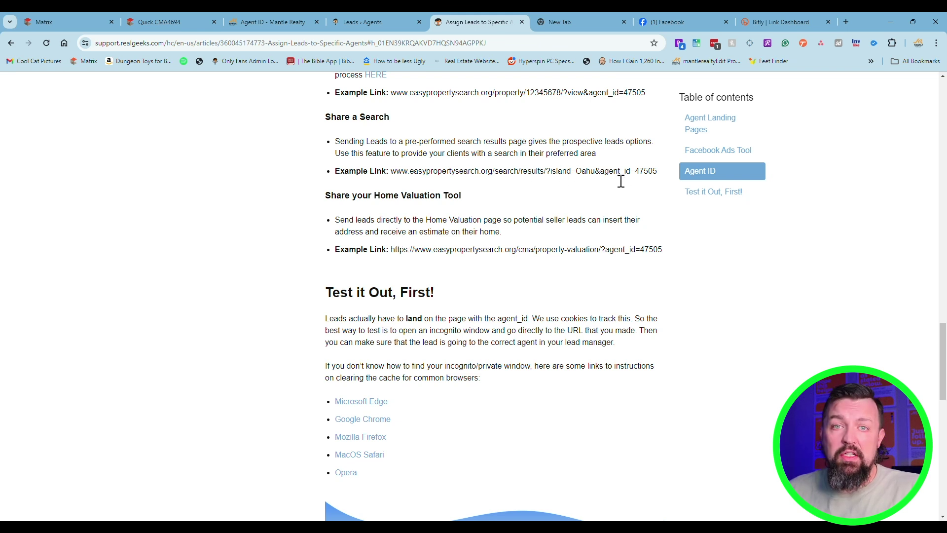
scroll(523, 216, "down", 9)
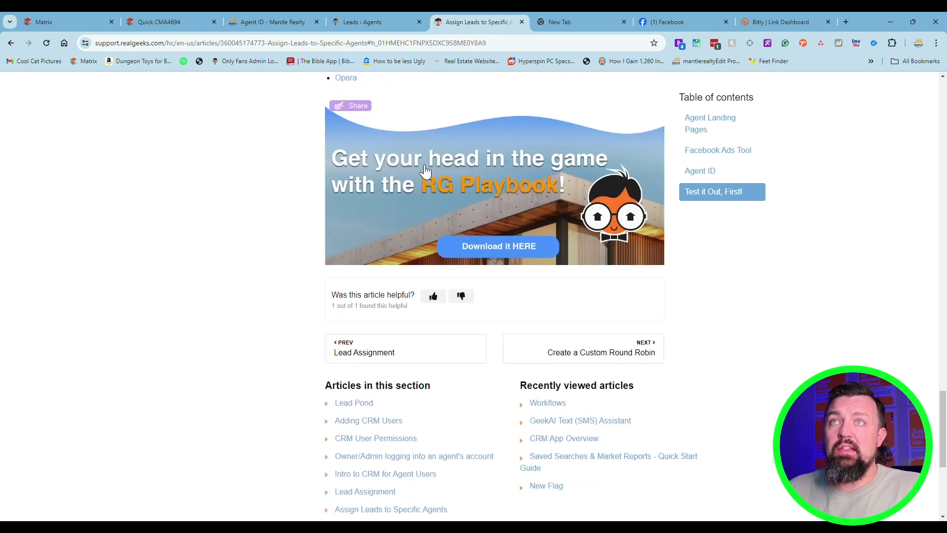
scroll(443, 246, "up", 5)
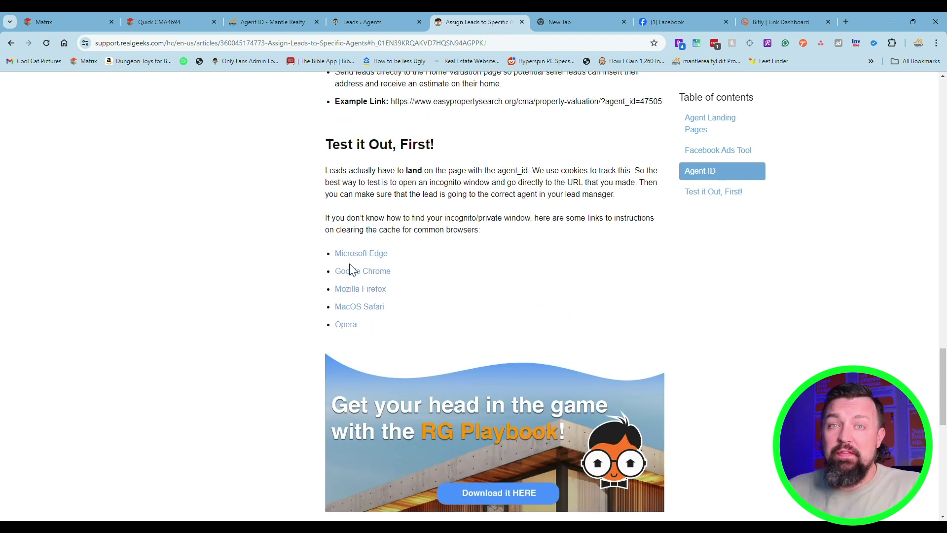